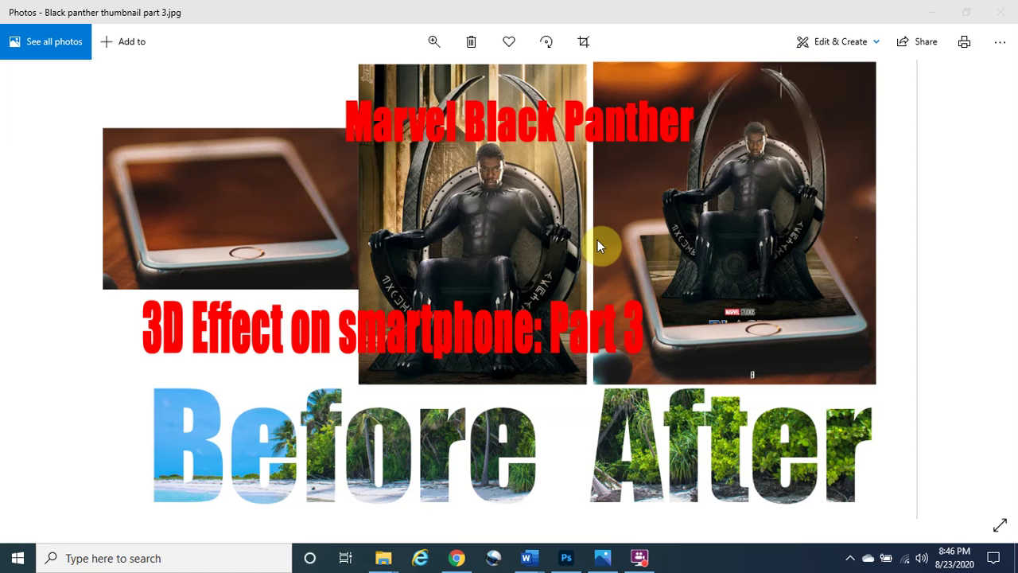
Switch to the Word document and review the channel introduction, disclaimer, and licence and attribution notes for the phone photo.
mouse_move(527, 558)
left_click(589, 487)
scroll(623, 443, "up", 6)
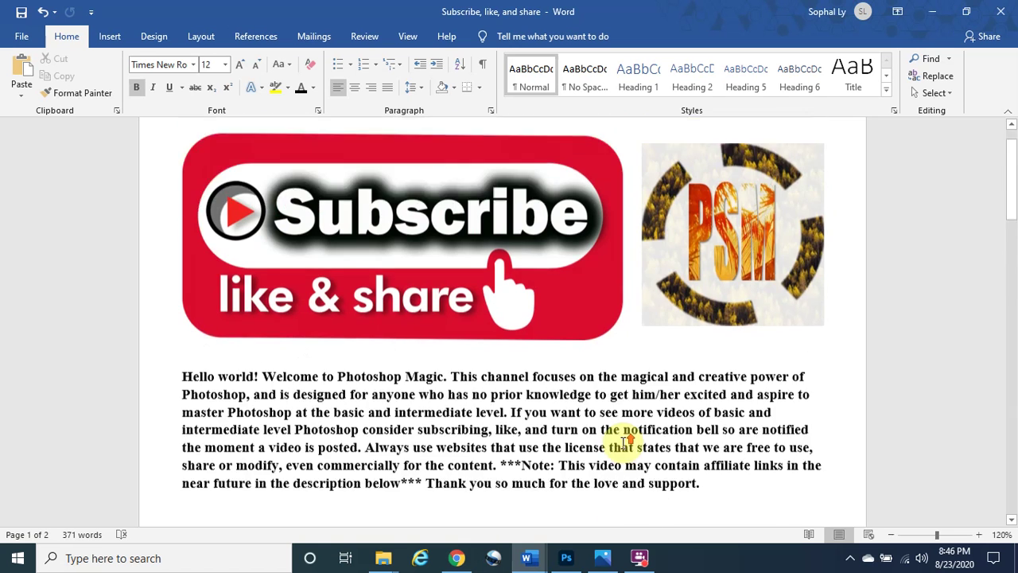
scroll(679, 372, "down", 2)
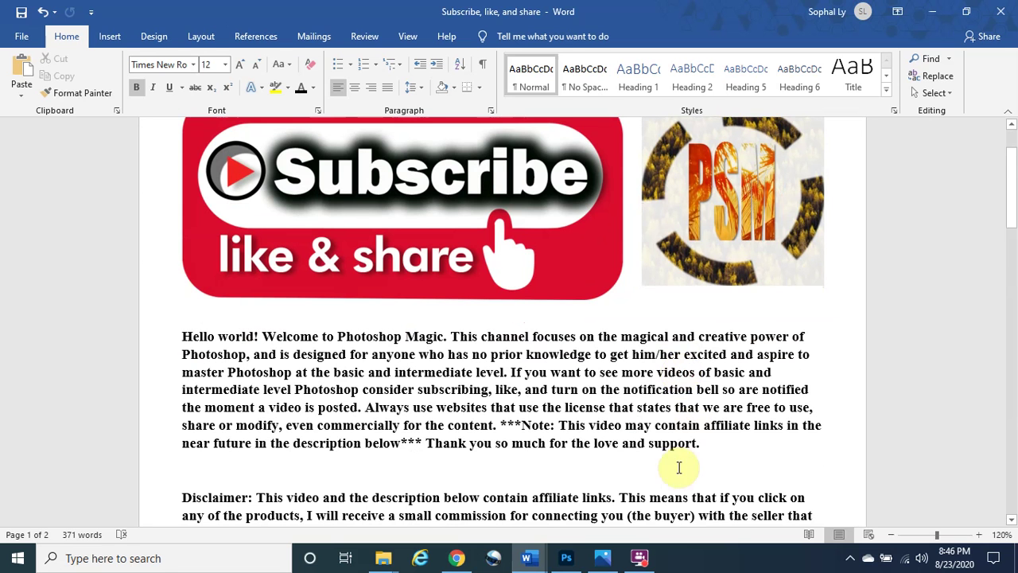
scroll(993, 225, "down", 4)
left_click_drag(1014, 223, 1010, 276)
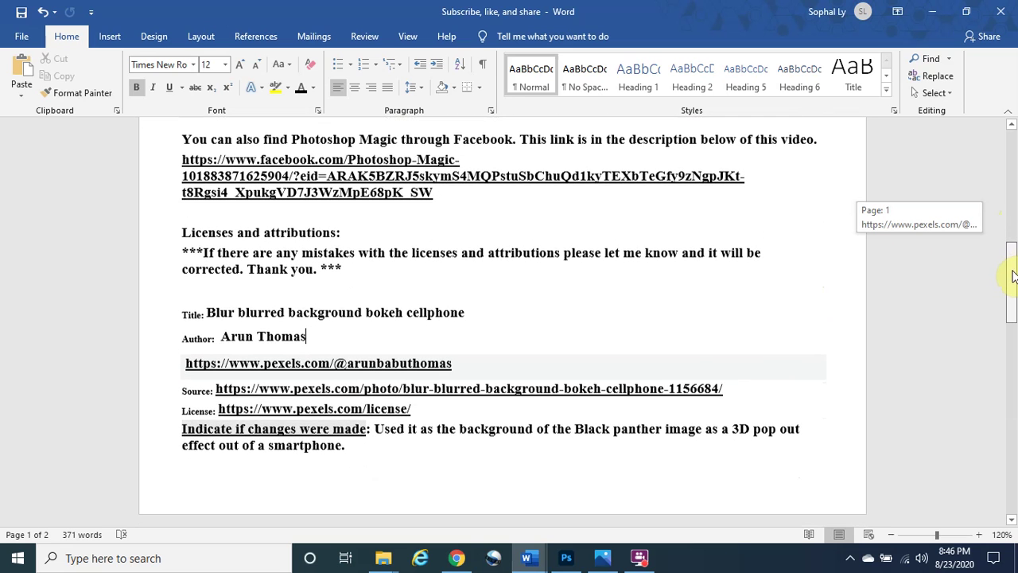
Switch to Photoshop and duplicate the masked Black panther layer.
left_click(563, 557)
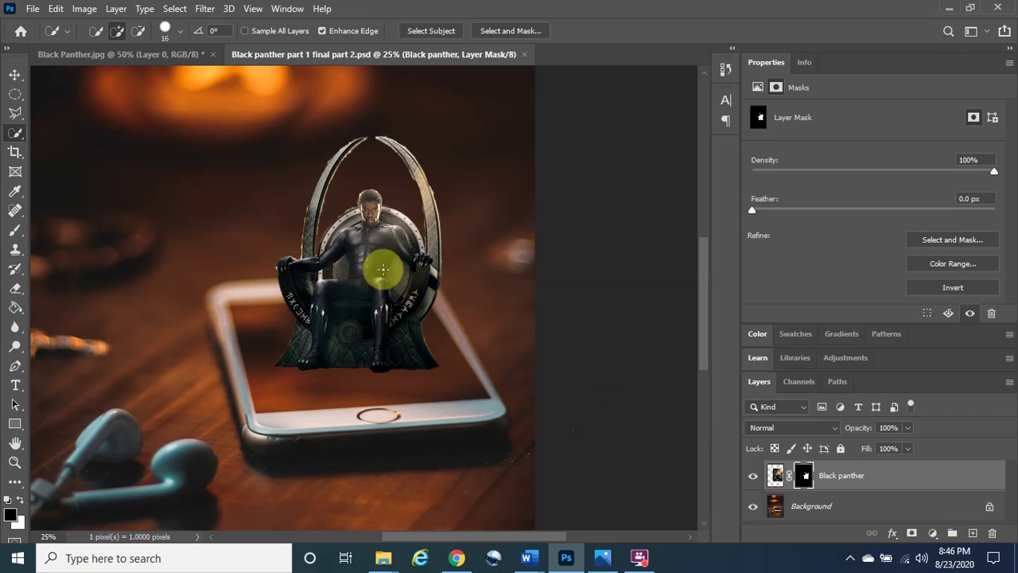
left_click(912, 479)
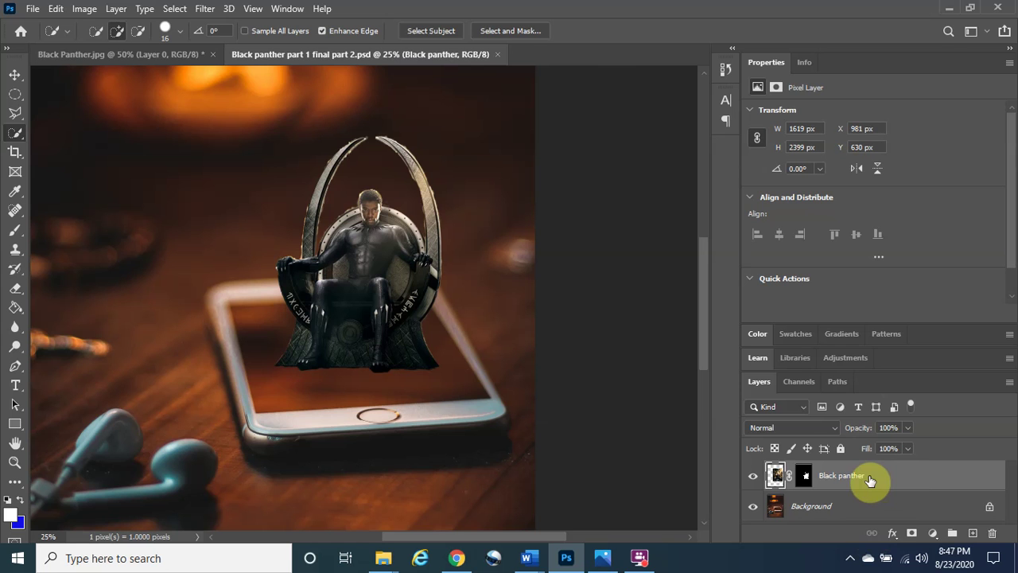
key("ctrl+j")
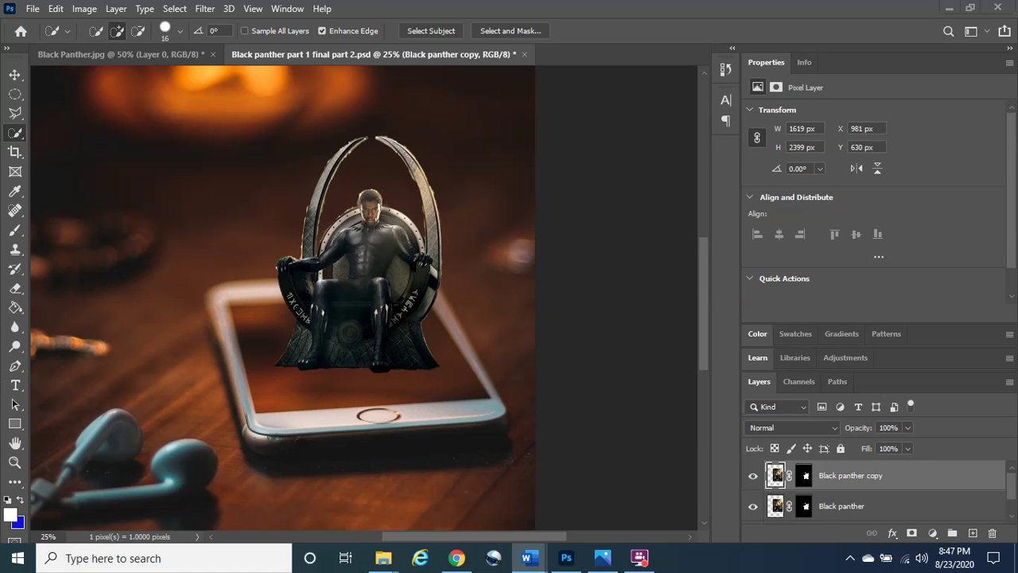
Hide the original Black panther layer and invert the layer mask of Black panther copy.
left_click(805, 478)
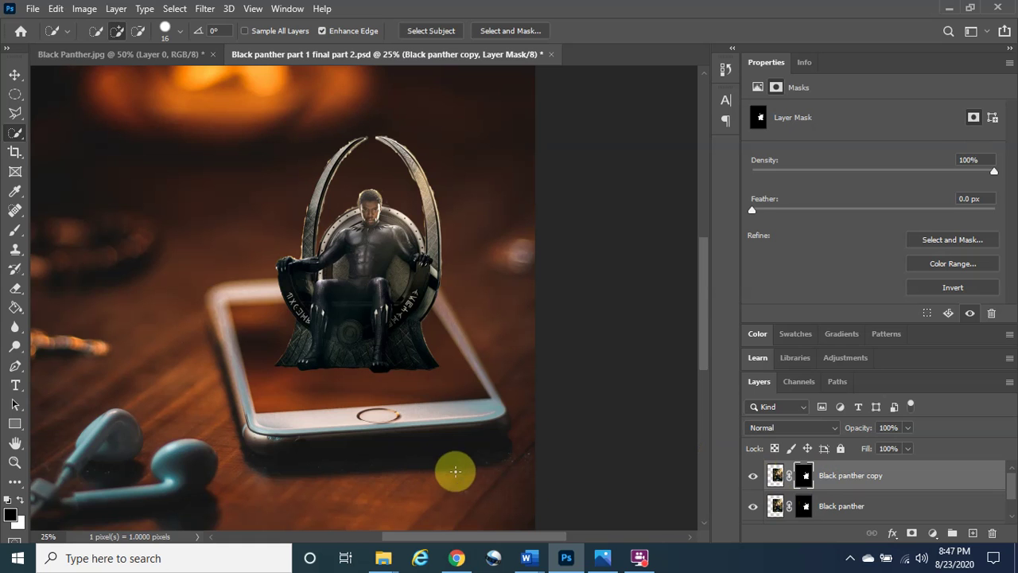
scroll(1011, 486, "down", 2)
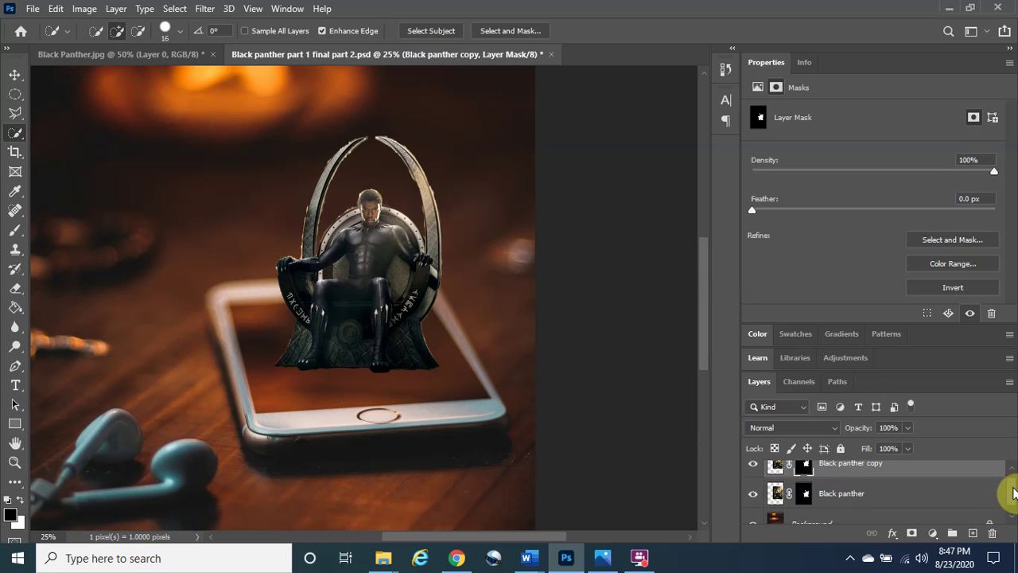
left_click(754, 493)
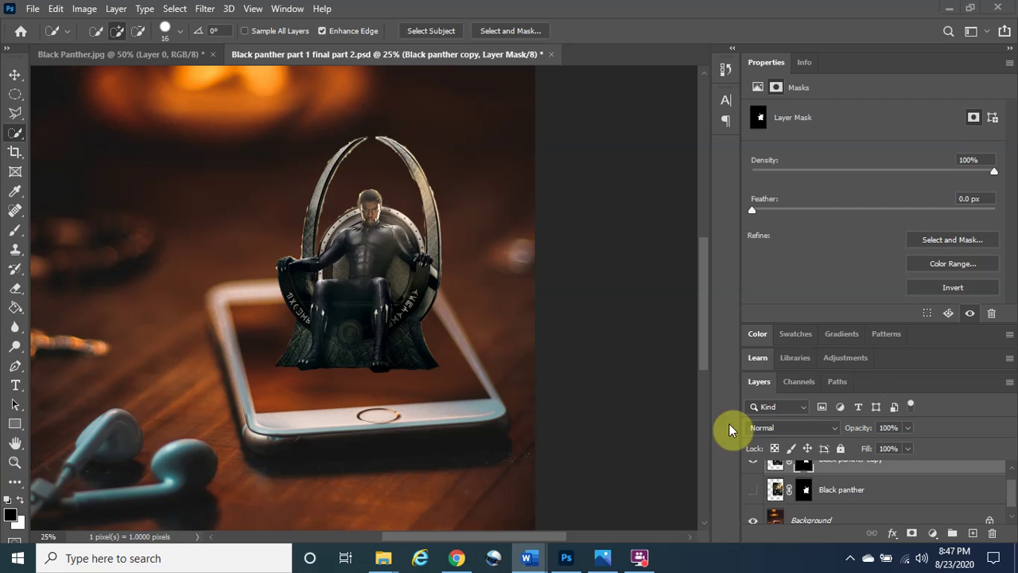
scroll(1015, 513, "up", 1)
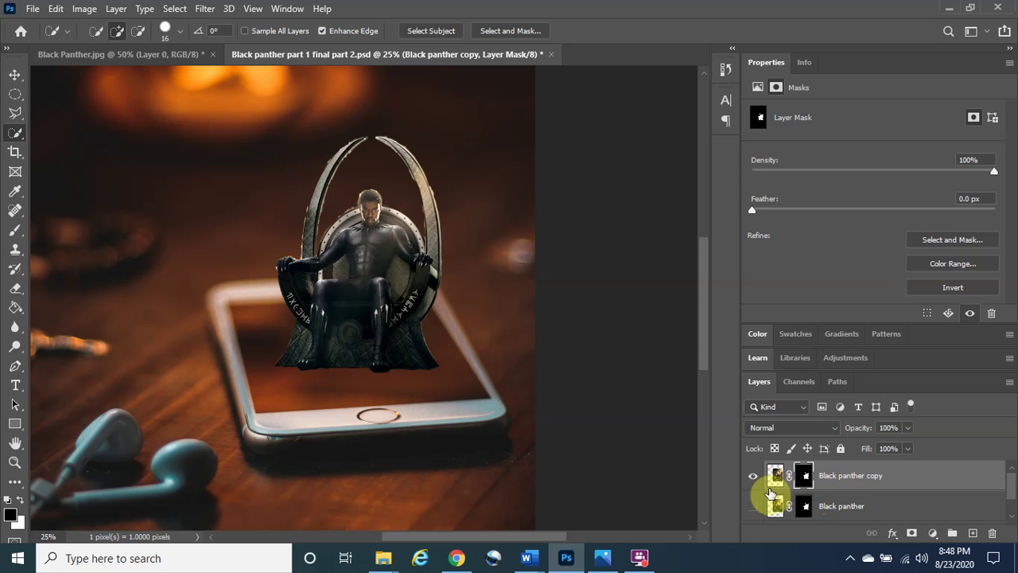
key("ctrl+i")
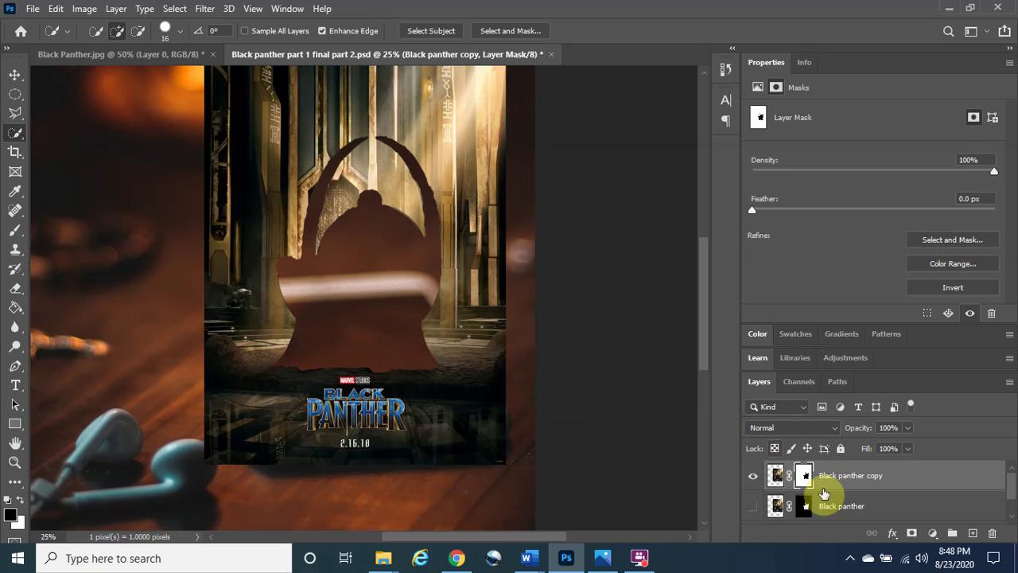
Compare the Black panther copy and Black panther layers by toggling their visibility separately and together.
left_click(751, 479)
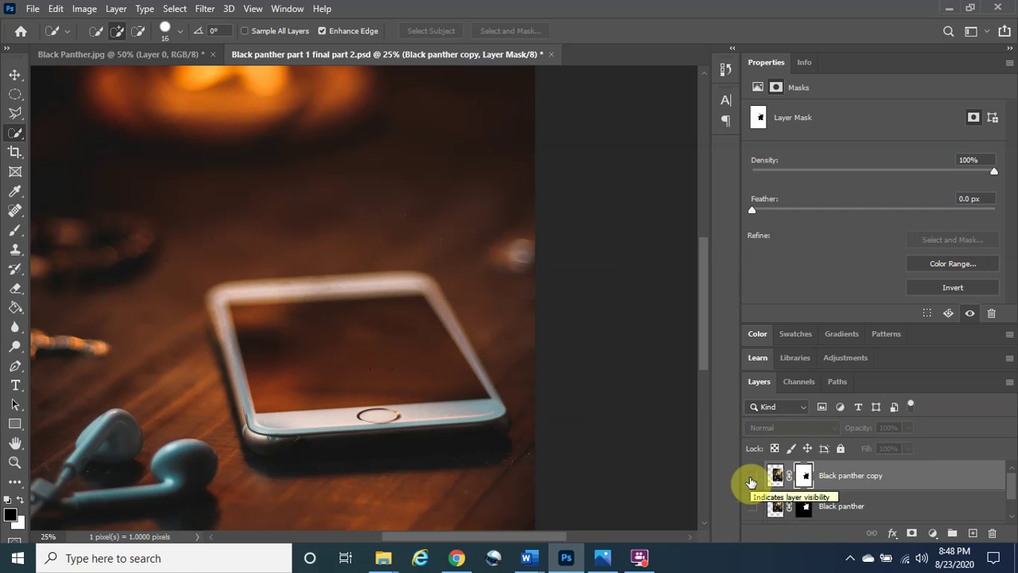
left_click(752, 479)
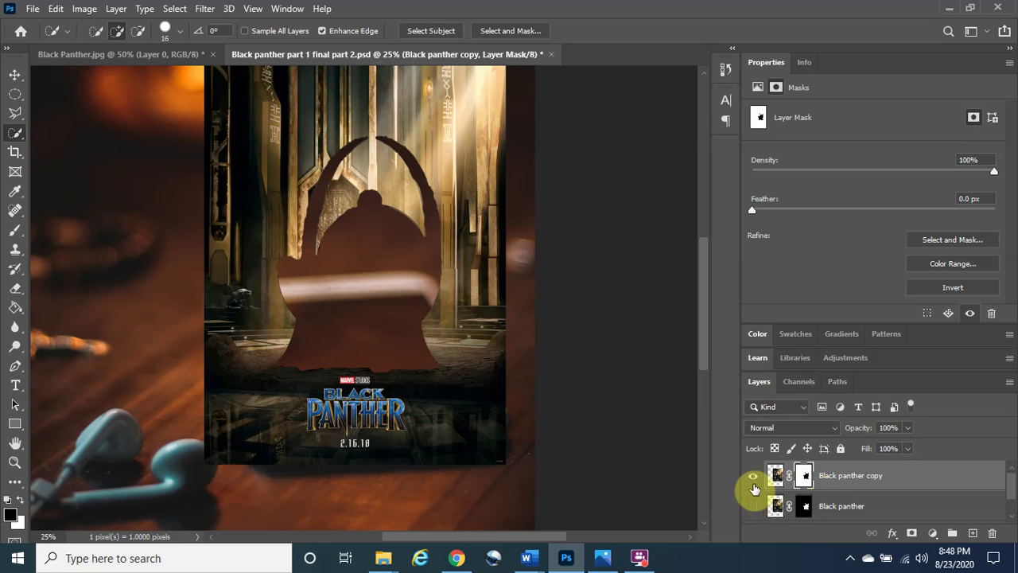
left_click(752, 479)
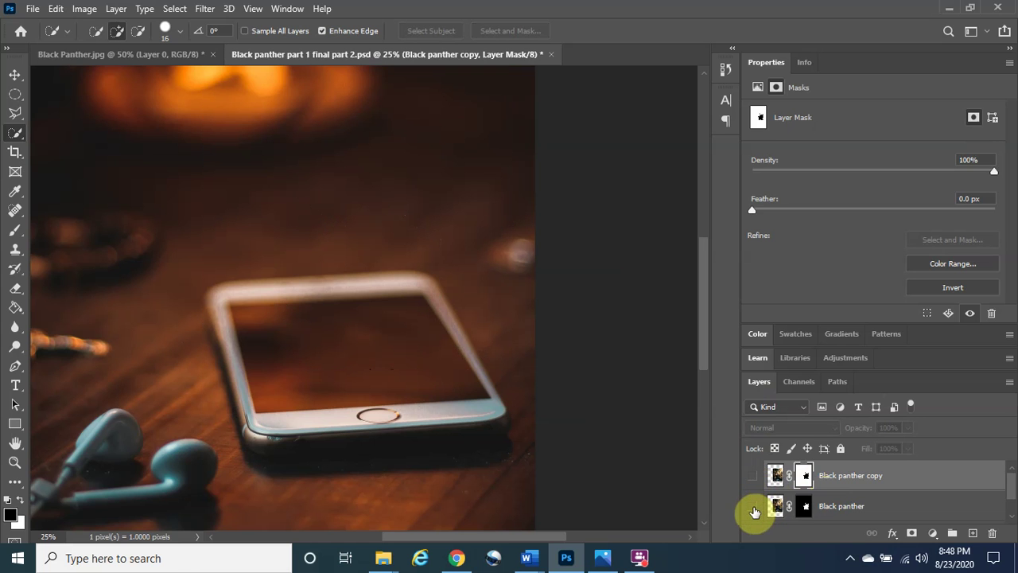
left_click(753, 508)
left_click(754, 477)
left_click(756, 509)
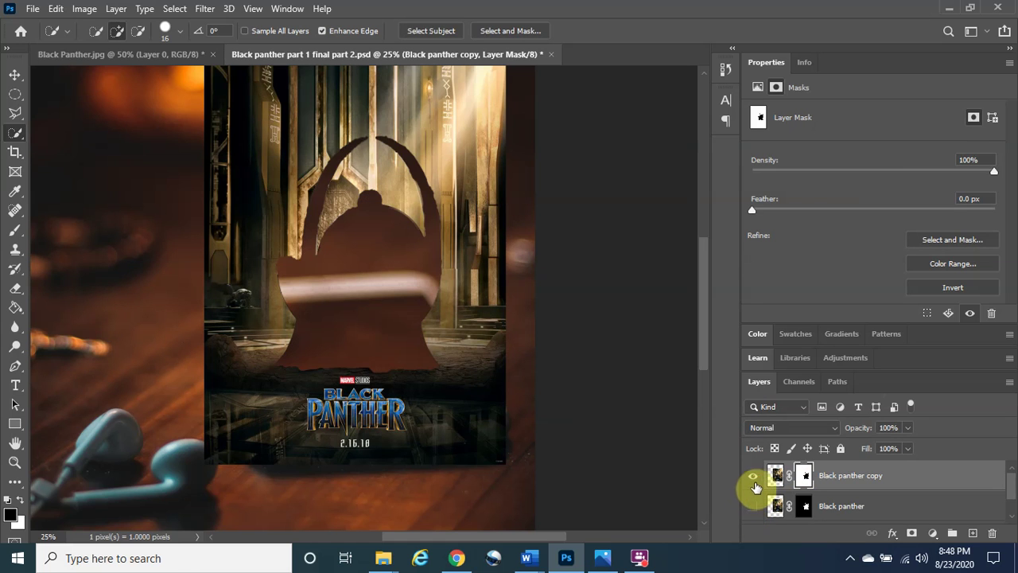
left_click(754, 479)
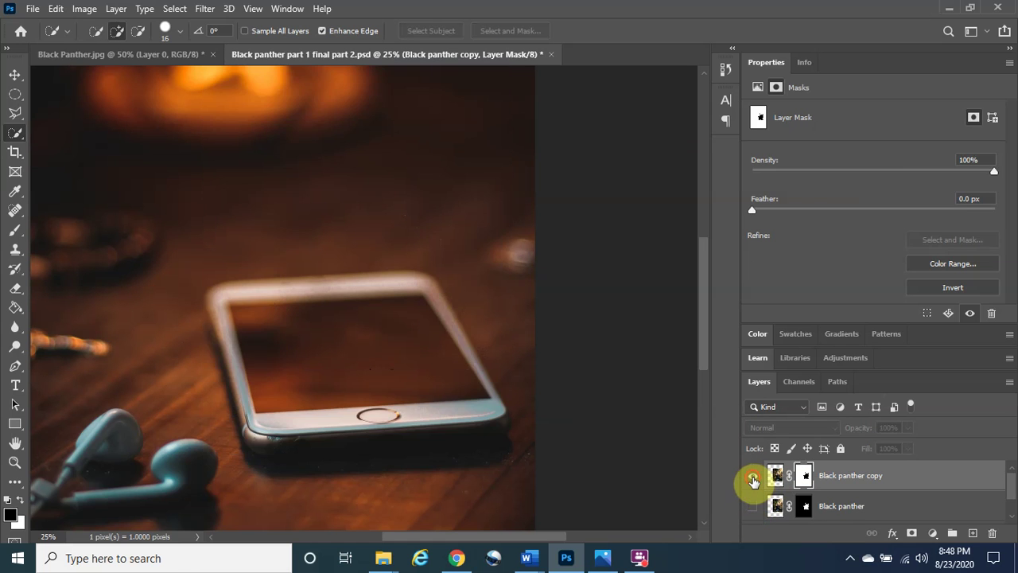
left_click(753, 478)
left_click(754, 508)
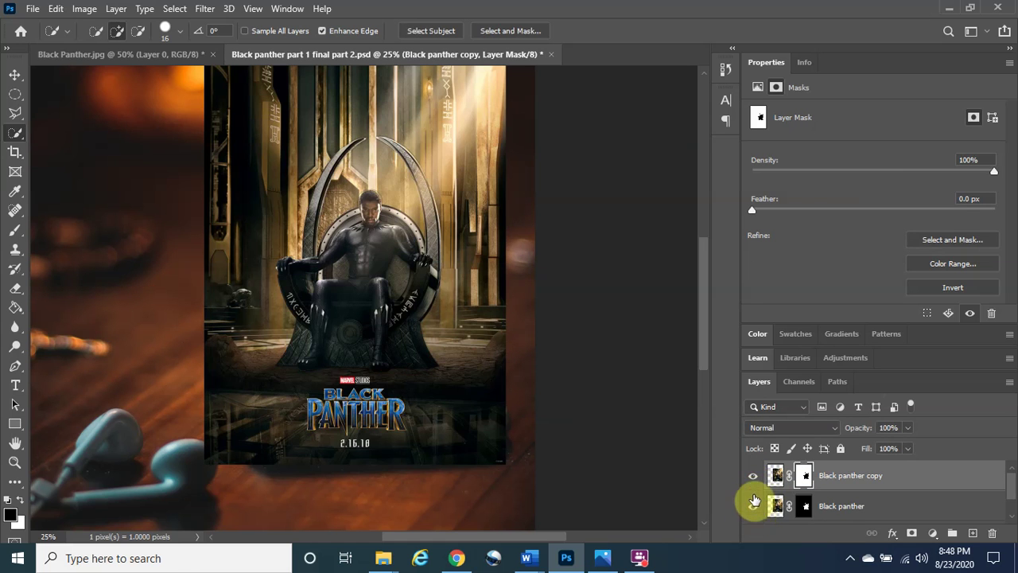
Hide both Black panther layers and outline the phone's screen with a four-cornered Polygonal Lasso selection.
left_click(754, 477)
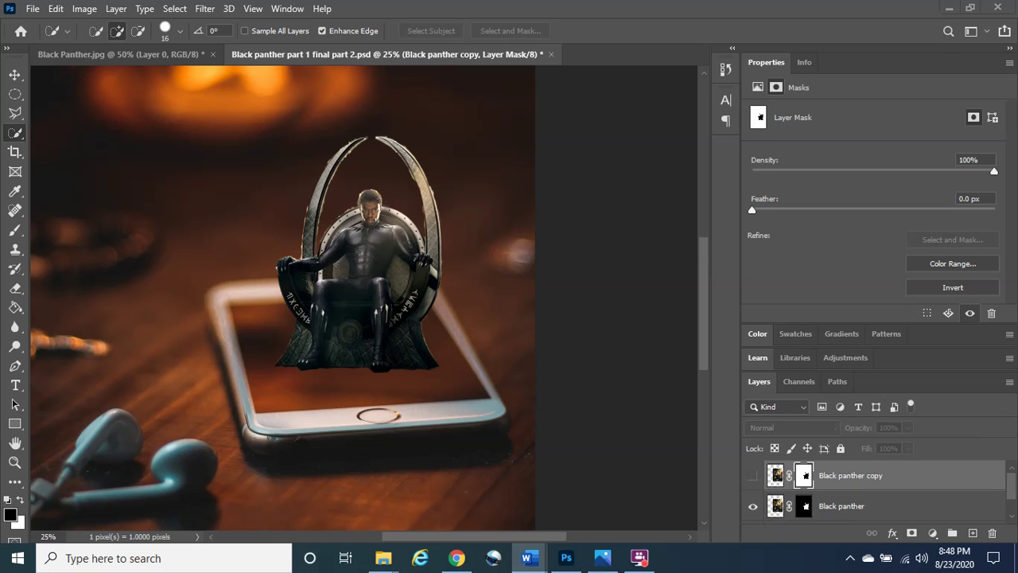
left_click(752, 507)
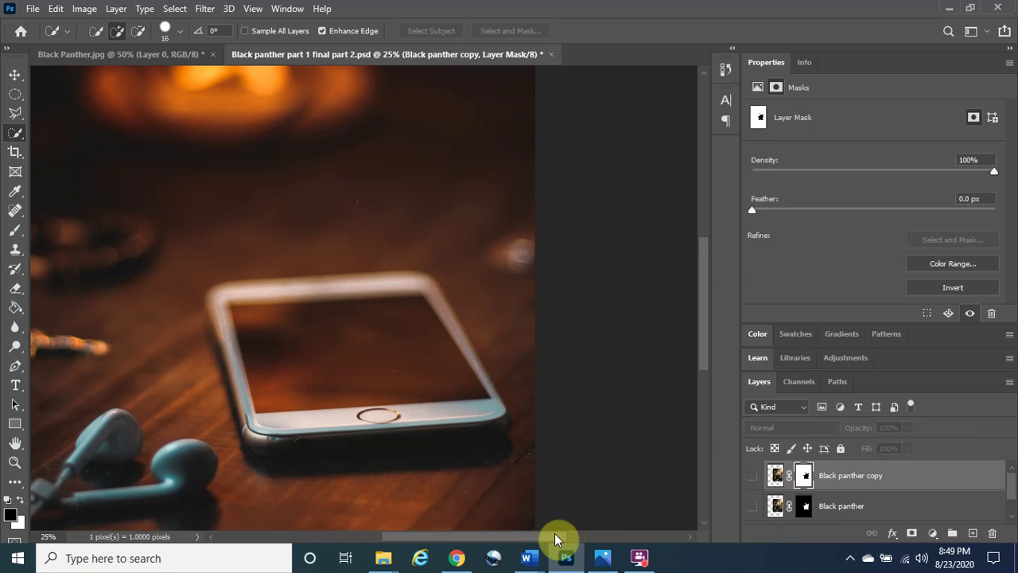
left_click_drag(555, 533, 531, 536)
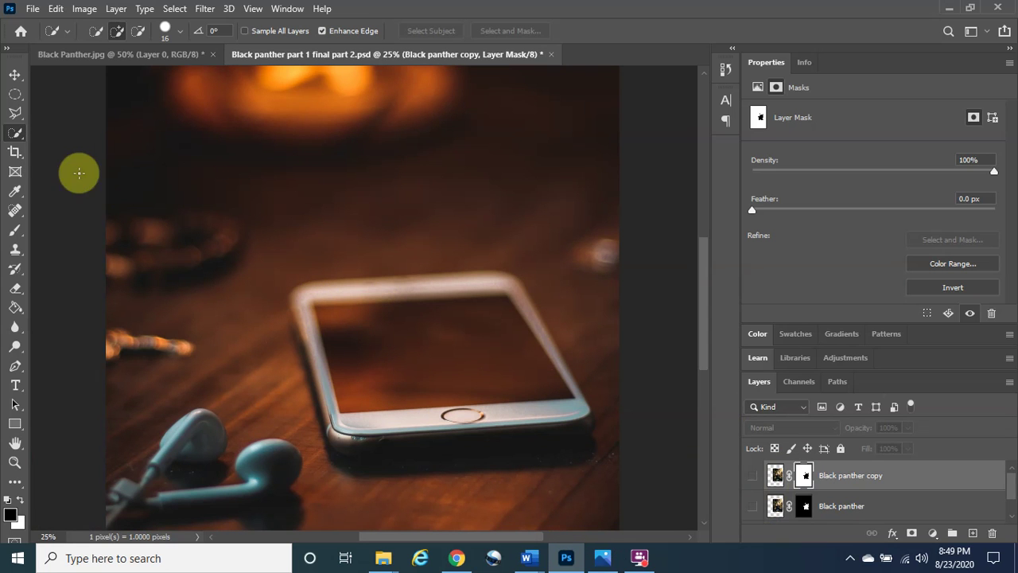
left_click(16, 118)
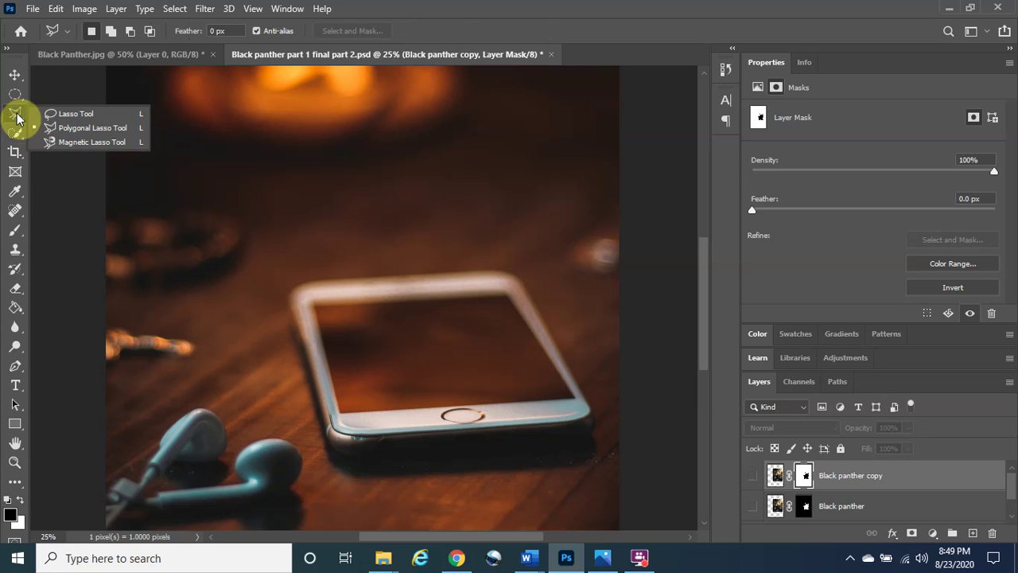
left_click(93, 128)
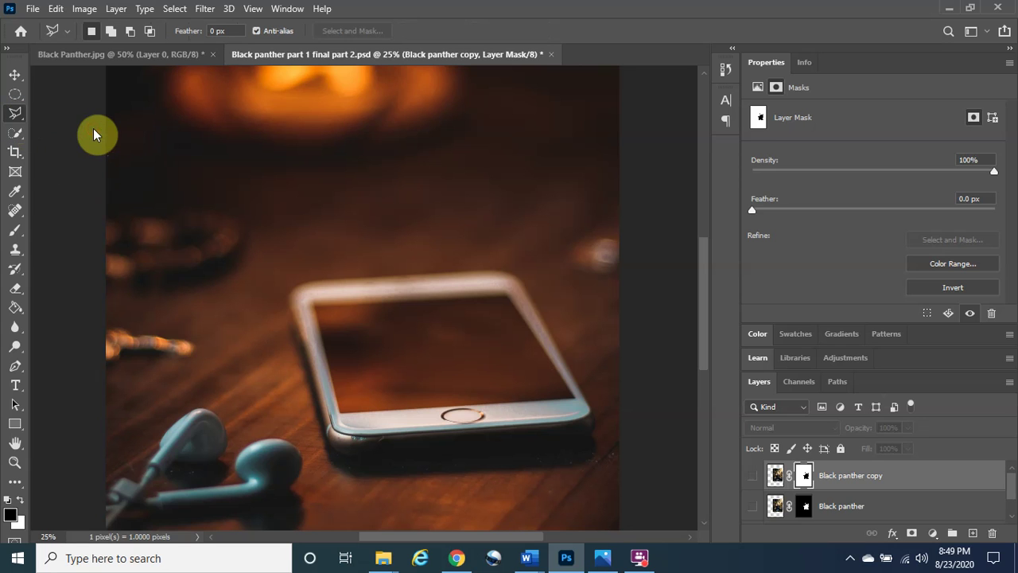
left_click(342, 414)
left_click(574, 401)
left_click(506, 293)
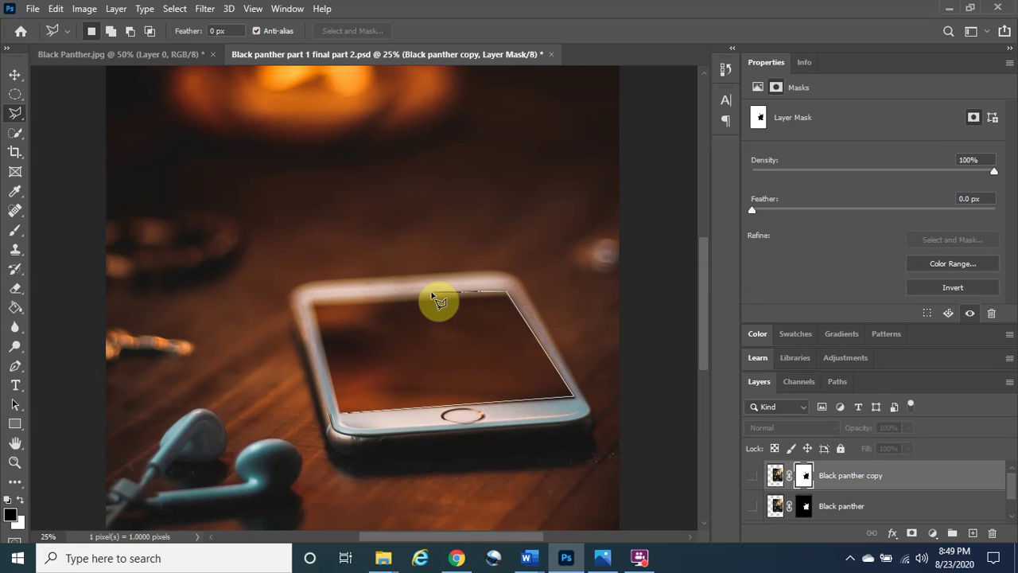
left_click(315, 306)
left_click(340, 414)
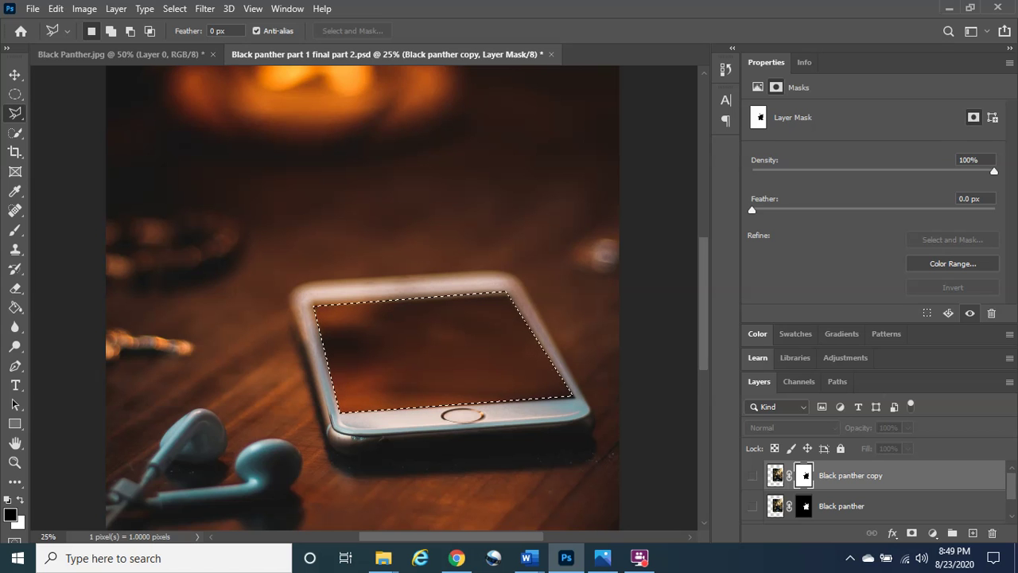
Show Black panther copy and paint white on its mask within the phone-screen selection to reveal the throne base and legs.
left_click(753, 476)
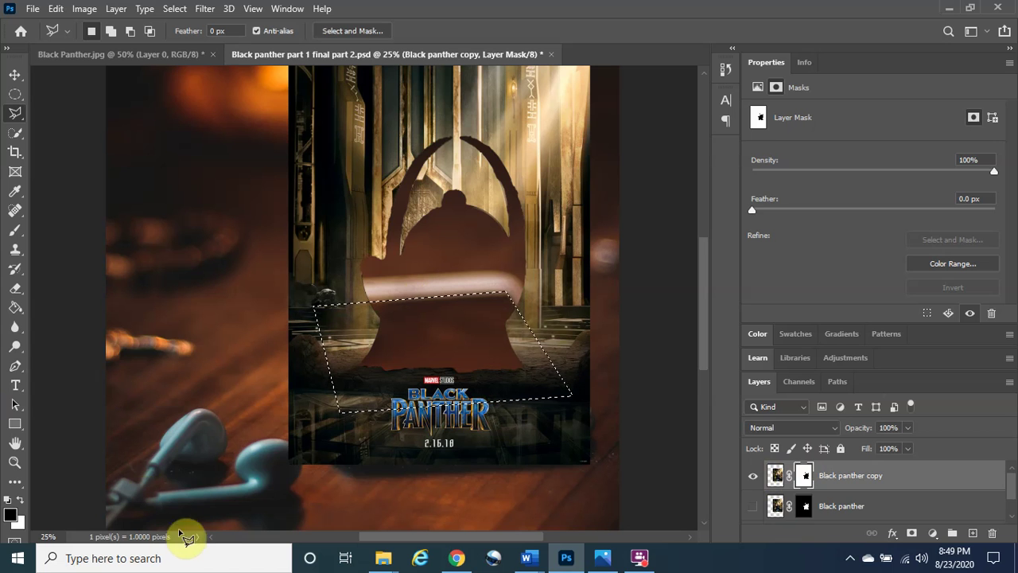
left_click(805, 480)
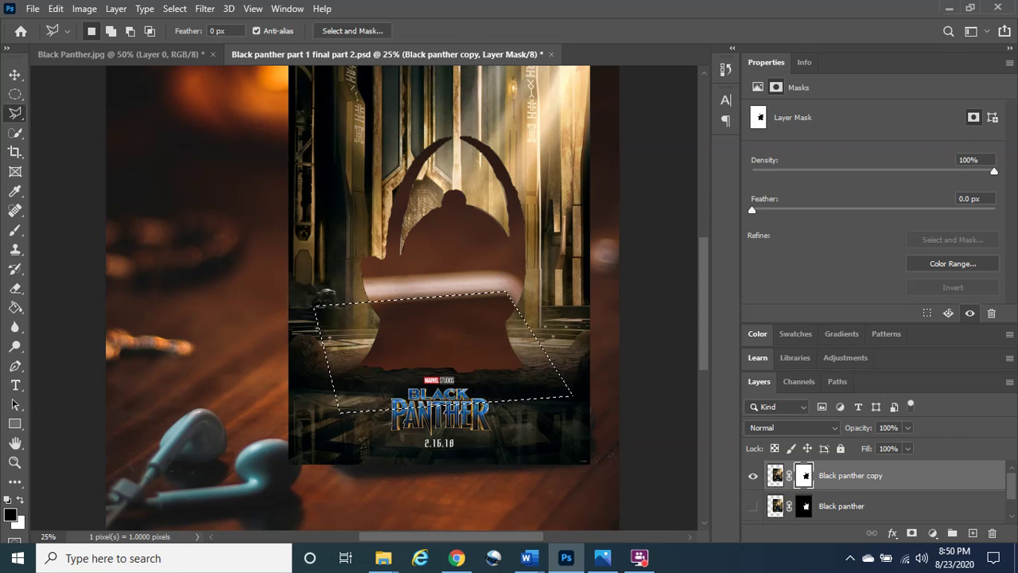
left_click(14, 231)
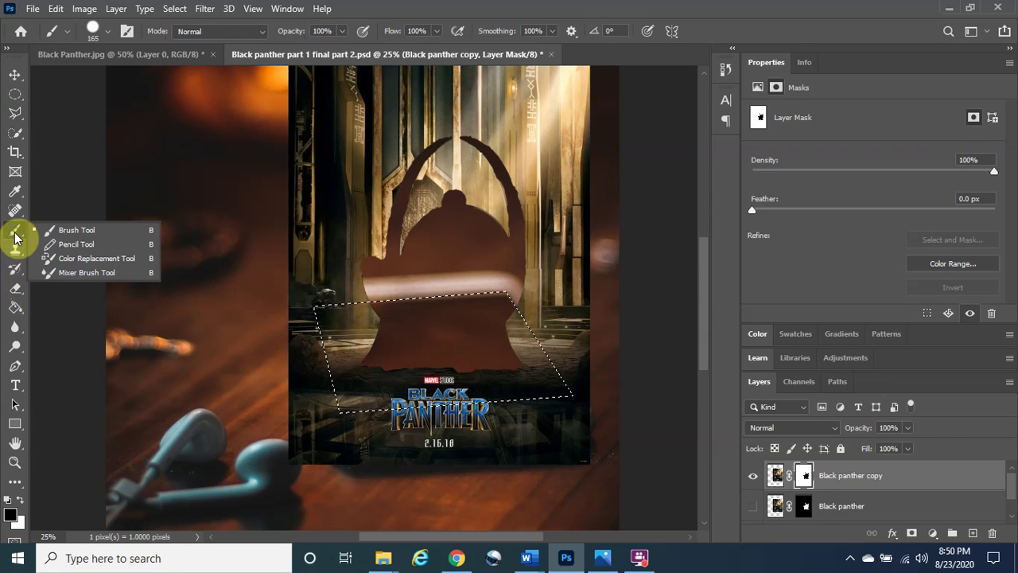
left_click(66, 231)
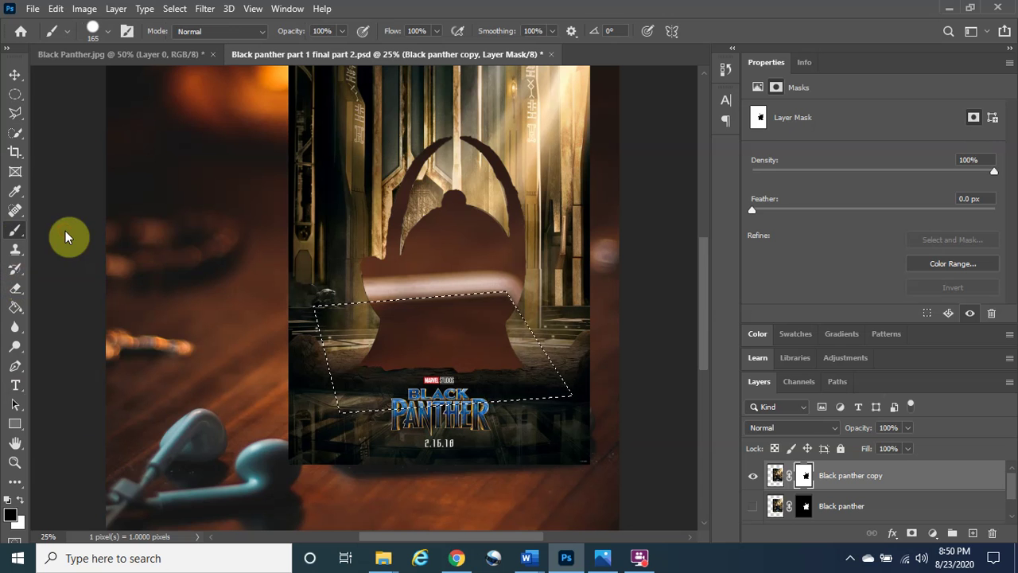
left_click(21, 500)
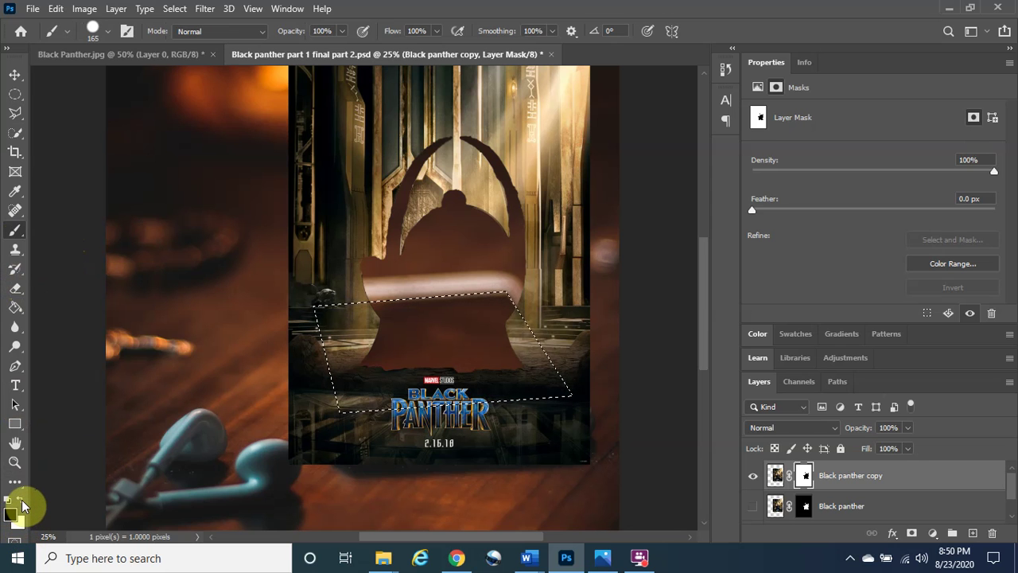
left_click(21, 499)
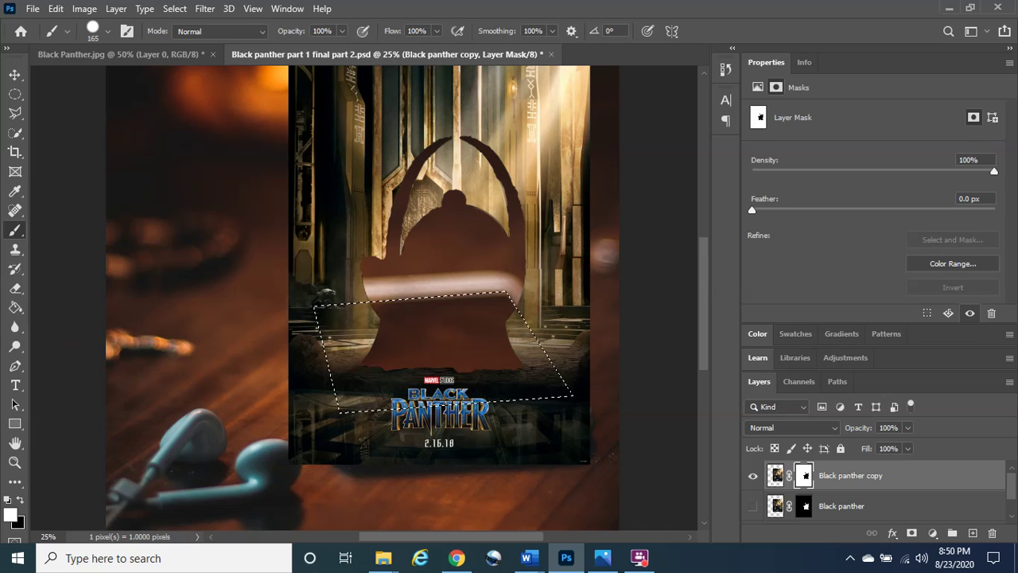
key("alt+Tab")
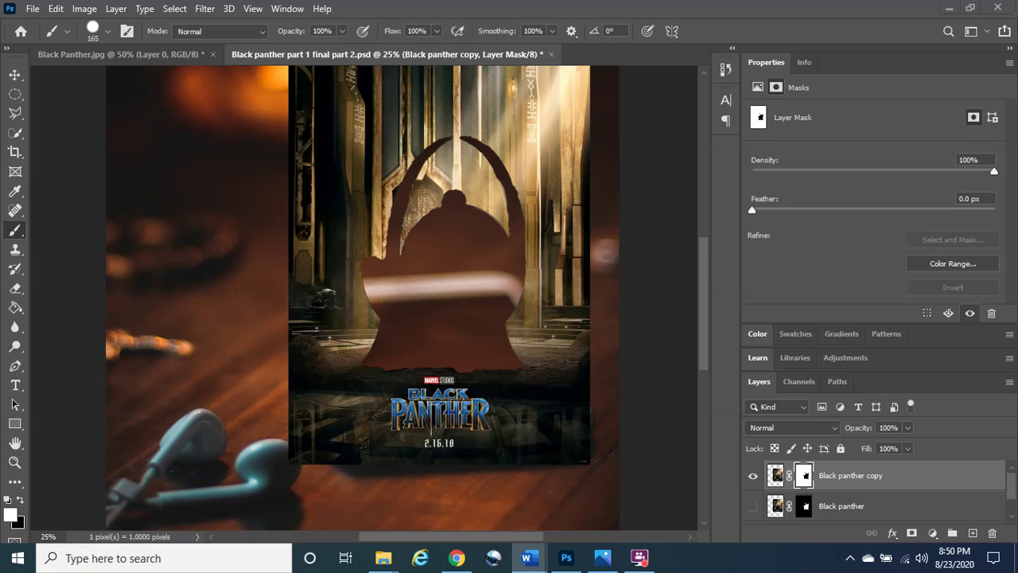
key("alt+Tab")
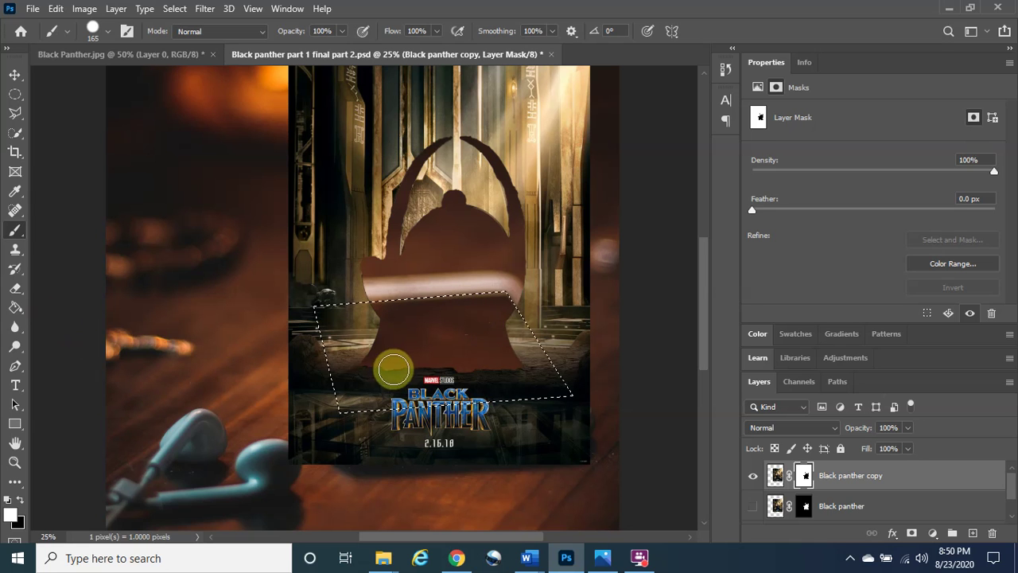
mouse_move(359, 360)
left_mouse_down()
mouse_move(480, 355)
mouse_move(424, 315)
mouse_move(509, 381)
mouse_move(472, 363)
mouse_move(516, 341)
mouse_move(504, 375)
mouse_move(459, 335)
mouse_move(510, 362)
mouse_move(466, 312)
mouse_move(504, 374)
mouse_move(520, 352)
mouse_move(502, 350)
mouse_move(469, 299)
mouse_move(484, 312)
mouse_move(508, 301)
mouse_move(508, 314)
mouse_move(486, 305)
mouse_move(415, 319)
mouse_move(482, 320)
mouse_move(415, 312)
mouse_move(420, 337)
mouse_move(354, 336)
mouse_move(397, 371)
mouse_move(370, 318)
mouse_move(399, 309)
mouse_move(345, 320)
mouse_move(418, 314)
mouse_move(340, 301)
mouse_move(465, 296)
mouse_move(497, 345)
mouse_move(398, 382)
mouse_move(492, 352)
mouse_move(496, 318)
mouse_move(520, 346)
mouse_move(508, 304)
mouse_move(524, 368)
mouse_move(494, 311)
mouse_move(339, 307)
left_mouse_up()
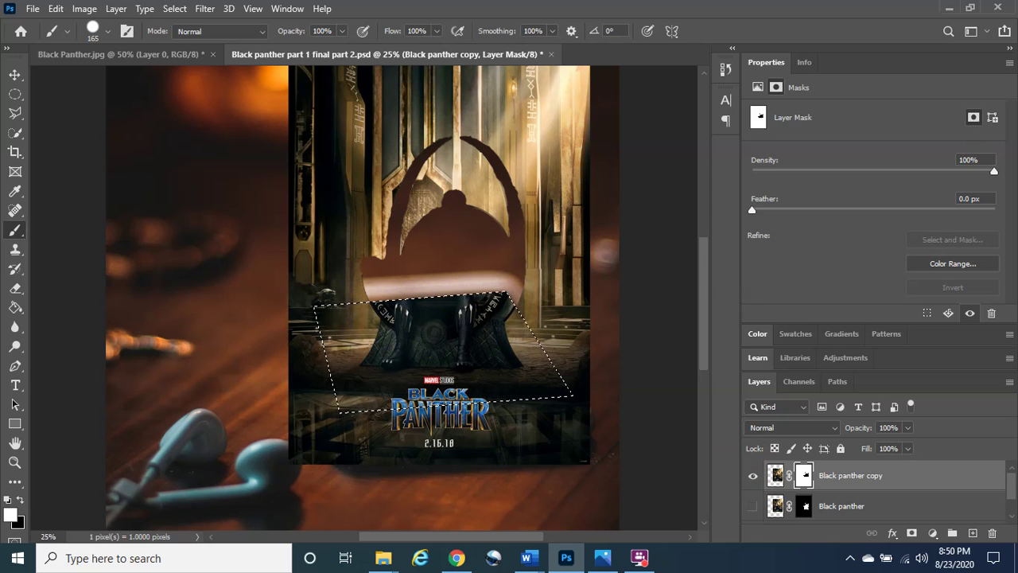
Invert the phone-screen selection so that it covers everything outside the screen.
left_click(173, 9)
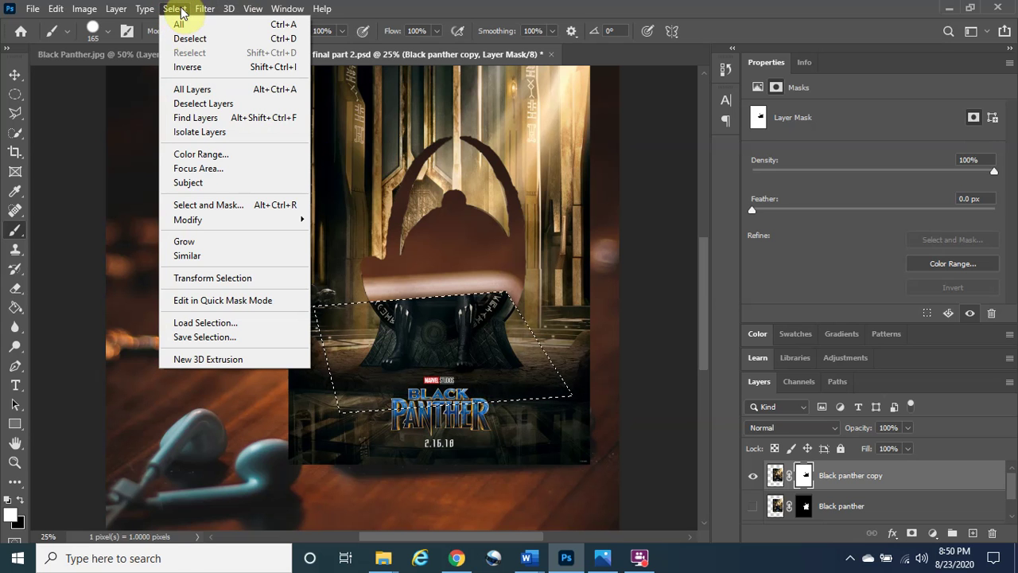
left_click(195, 66)
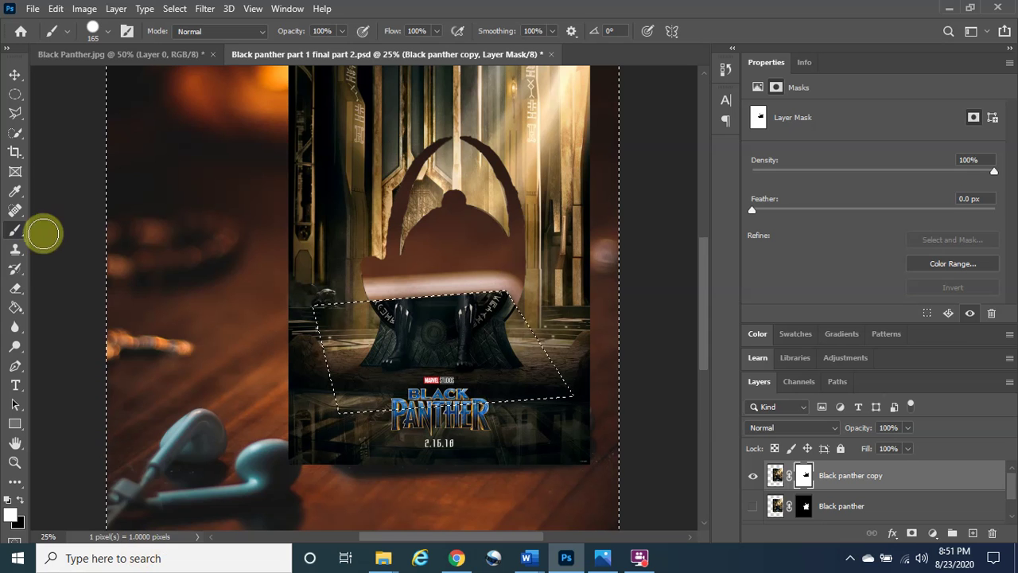
Paint black on the Black panther copy mask outside the phone-screen selection to hide the poster around and above the phone.
left_click(20, 502)
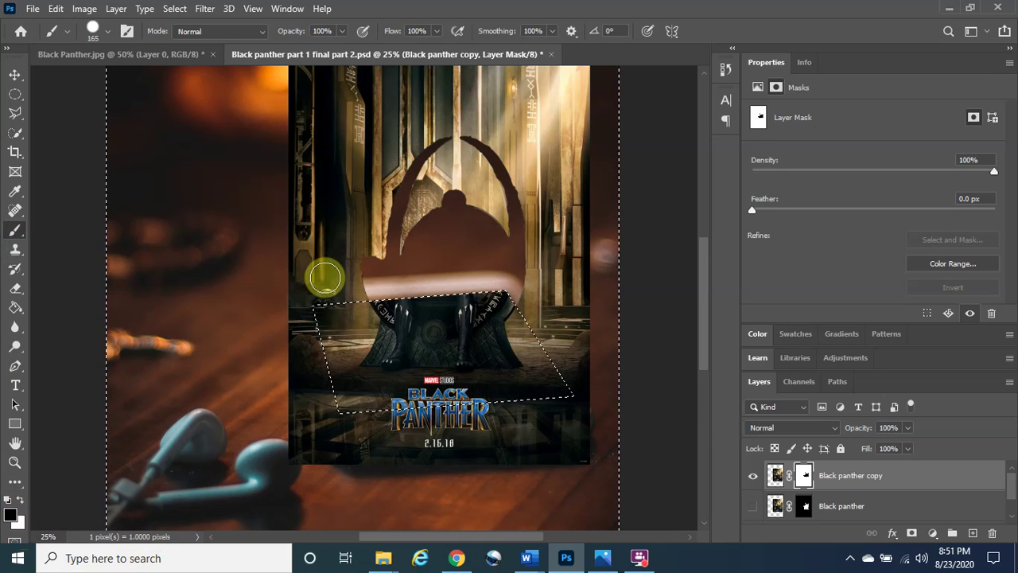
left_click(254, 257)
mouse_move(255, 257)
left_mouse_down()
mouse_move(523, 261)
mouse_move(391, 266)
mouse_move(262, 292)
mouse_move(451, 276)
mouse_move(301, 295)
mouse_move(257, 315)
mouse_move(350, 265)
left_mouse_up()
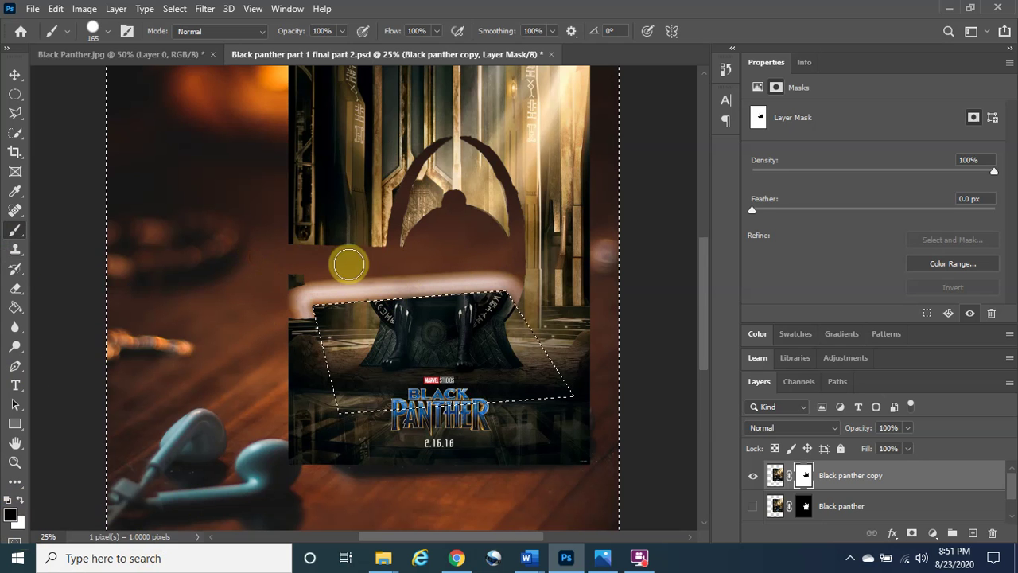
left_click_drag(284, 236, 307, 374)
mouse_move(312, 442)
left_mouse_down()
mouse_move(283, 302)
mouse_move(283, 471)
mouse_move(295, 366)
mouse_move(322, 438)
mouse_move(319, 376)
mouse_move(328, 393)
mouse_move(334, 455)
mouse_move(333, 328)
mouse_move(310, 383)
mouse_move(308, 428)
mouse_move(461, 406)
mouse_move(316, 387)
mouse_move(501, 390)
mouse_move(347, 415)
mouse_move(547, 400)
mouse_move(362, 424)
mouse_move(579, 393)
mouse_move(587, 442)
mouse_move(581, 390)
mouse_move(587, 481)
mouse_move(491, 447)
mouse_move(676, 431)
mouse_move(323, 455)
mouse_move(298, 467)
mouse_move(548, 443)
mouse_move(237, 448)
mouse_move(285, 463)
mouse_move(359, 454)
mouse_move(309, 465)
mouse_move(489, 448)
mouse_move(540, 427)
mouse_move(541, 416)
mouse_move(426, 430)
mouse_move(527, 412)
mouse_move(593, 419)
mouse_move(516, 422)
mouse_move(503, 465)
mouse_move(519, 464)
mouse_move(466, 477)
mouse_move(531, 447)
mouse_move(572, 391)
mouse_move(586, 393)
mouse_move(551, 221)
mouse_move(594, 393)
mouse_move(549, 162)
mouse_move(571, 328)
mouse_move(424, 182)
mouse_move(576, 381)
mouse_move(517, 288)
mouse_move(518, 252)
mouse_move(536, 333)
mouse_move(478, 99)
mouse_move(552, 254)
mouse_move(526, 174)
mouse_move(597, 257)
left_mouse_up()
scroll(591, 246, "up", 3)
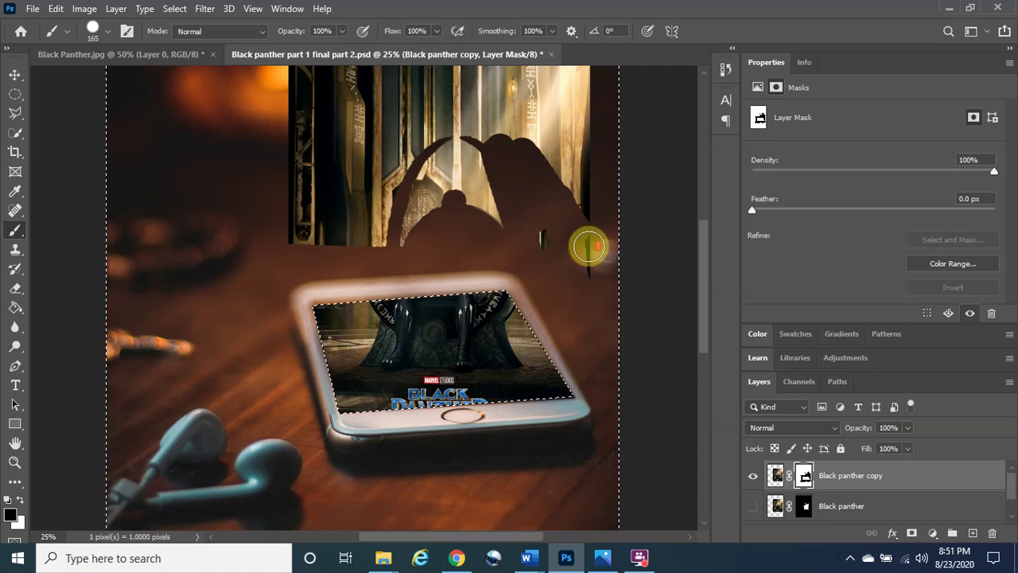
mouse_move(291, 133)
left_mouse_down()
mouse_move(632, 134)
mouse_move(385, 171)
mouse_move(584, 144)
mouse_move(620, 303)
mouse_move(563, 211)
mouse_move(582, 415)
mouse_move(565, 306)
mouse_move(570, 156)
mouse_move(605, 320)
mouse_move(587, 421)
mouse_move(596, 367)
mouse_move(558, 154)
mouse_move(584, 128)
mouse_move(590, 176)
mouse_move(552, 268)
mouse_move(524, 173)
mouse_move(556, 387)
mouse_move(498, 151)
mouse_move(507, 94)
mouse_move(493, 347)
mouse_move(483, 159)
mouse_move(558, 385)
mouse_move(464, 217)
mouse_move(510, 352)
mouse_move(441, 188)
mouse_move(520, 366)
mouse_move(471, 317)
mouse_move(420, 208)
mouse_move(489, 338)
mouse_move(457, 331)
mouse_move(454, 192)
mouse_move(488, 286)
mouse_move(481, 126)
mouse_move(486, 253)
mouse_move(460, 124)
mouse_move(414, 270)
mouse_move(463, 222)
mouse_move(445, 149)
mouse_move(466, 377)
mouse_move(425, 236)
mouse_move(453, 384)
mouse_move(414, 238)
mouse_move(409, 385)
mouse_move(420, 316)
mouse_move(392, 375)
mouse_move(313, 338)
mouse_move(379, 343)
mouse_move(259, 379)
mouse_move(334, 358)
mouse_move(292, 326)
mouse_move(337, 324)
mouse_move(368, 341)
mouse_move(373, 267)
mouse_move(366, 345)
mouse_move(399, 269)
mouse_move(378, 337)
mouse_move(404, 181)
mouse_move(406, 255)
mouse_move(422, 195)
mouse_move(427, 110)
mouse_move(437, 291)
mouse_move(380, 265)
mouse_move(391, 204)
mouse_move(382, 358)
mouse_move(395, 350)
mouse_move(374, 334)
mouse_move(286, 361)
mouse_move(328, 189)
mouse_move(352, 190)
mouse_move(335, 127)
mouse_move(371, 126)
mouse_move(345, 155)
left_mouse_up()
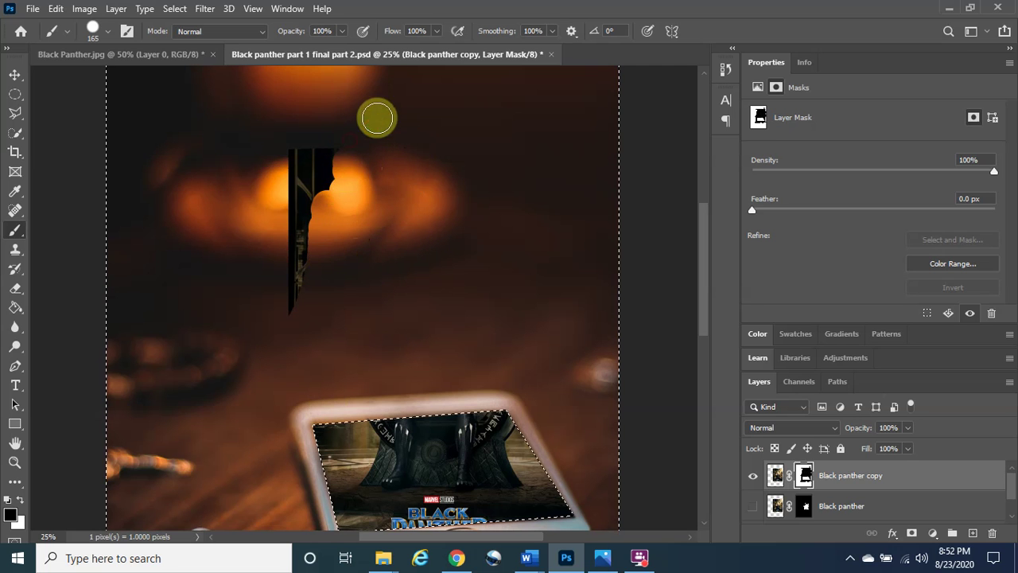
mouse_move(293, 282)
left_mouse_down()
mouse_move(296, 223)
mouse_move(284, 316)
mouse_move(299, 167)
mouse_move(320, 148)
mouse_move(332, 172)
mouse_move(303, 238)
mouse_move(286, 125)
left_mouse_up()
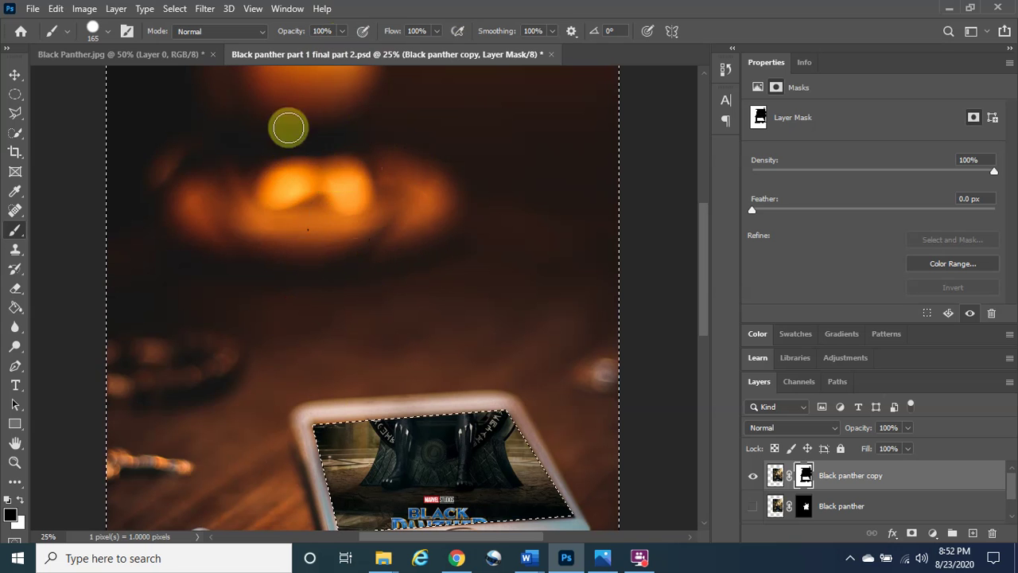
Deselect the area outside the phone screen and save the document.
scroll(445, 324, "down", 3)
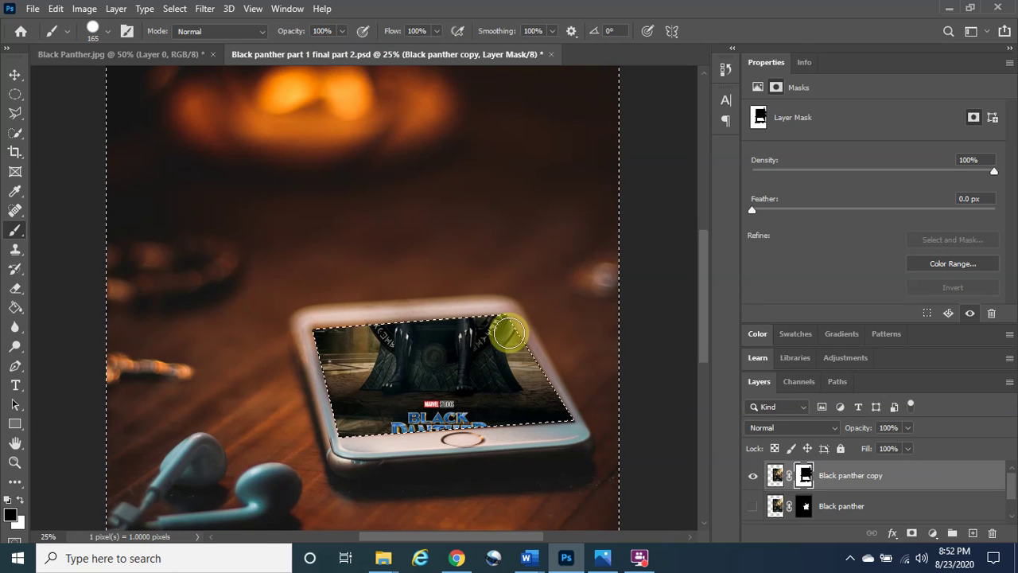
left_click(176, 8)
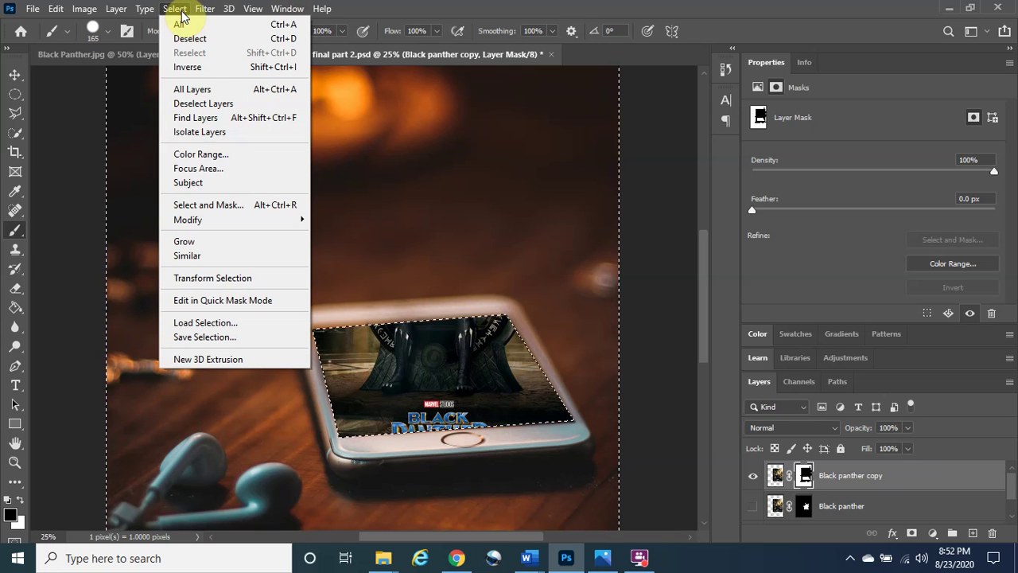
left_click(200, 39)
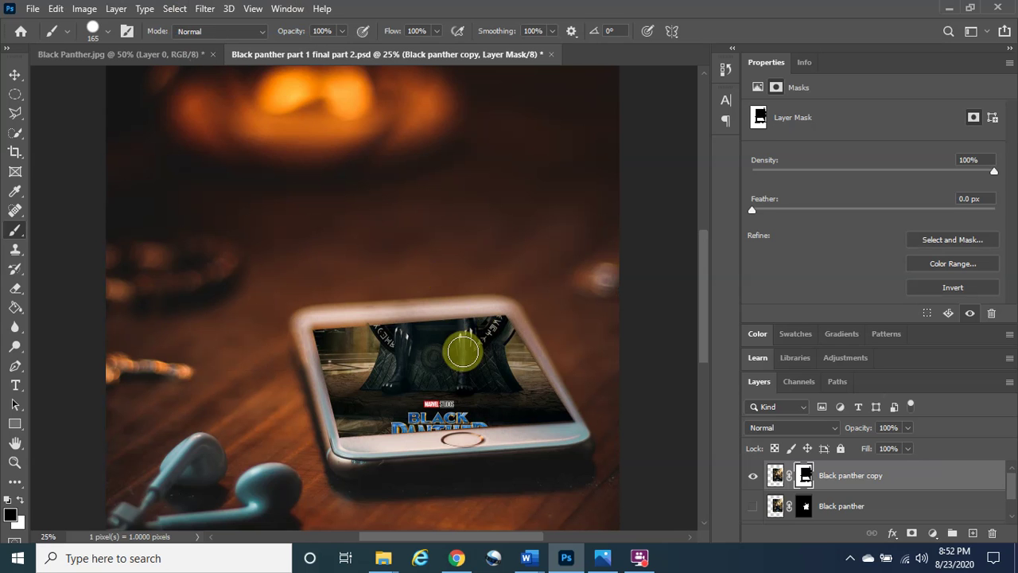
key("ctrl+s")
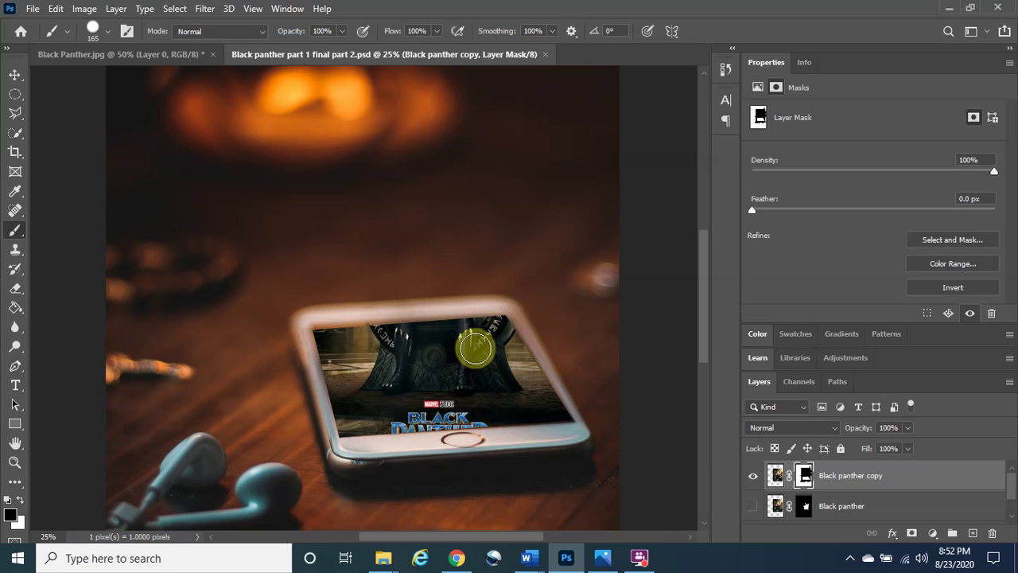
Toggle the visibility of the Black panther layer and leave it shown together with Black panther copy.
key("ctrl+minus")
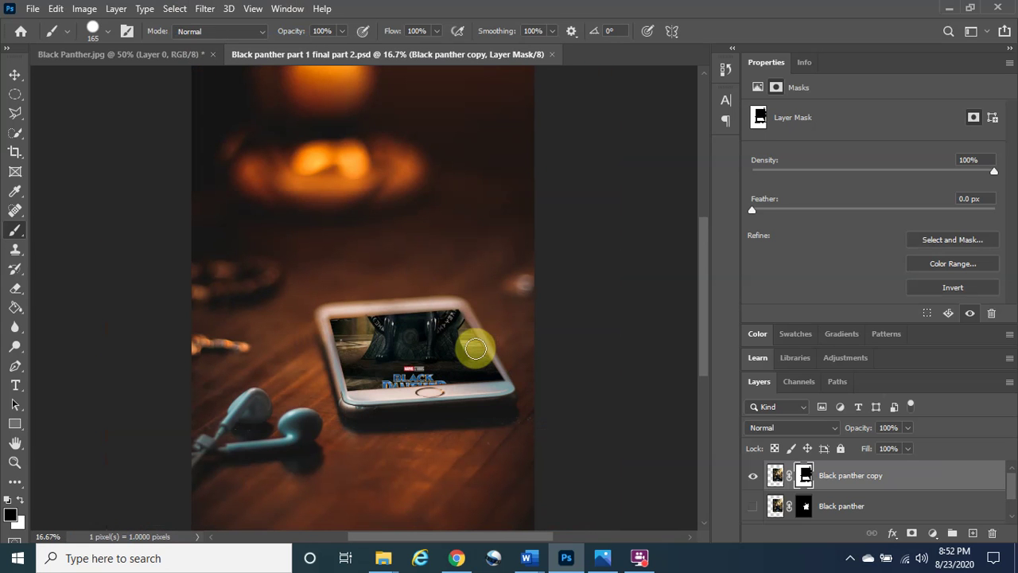
left_click(754, 507)
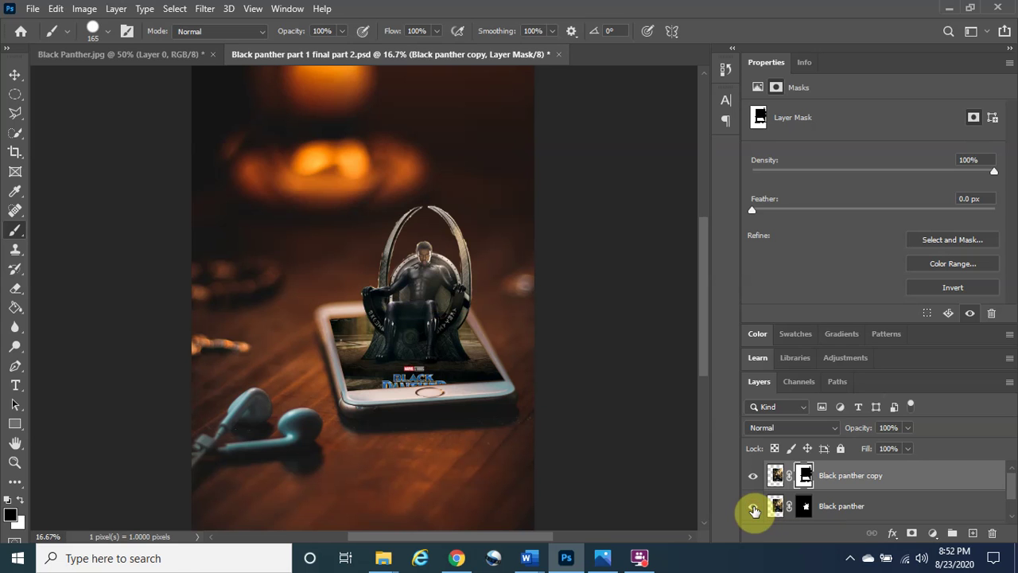
left_click(754, 508)
left_click(754, 508)
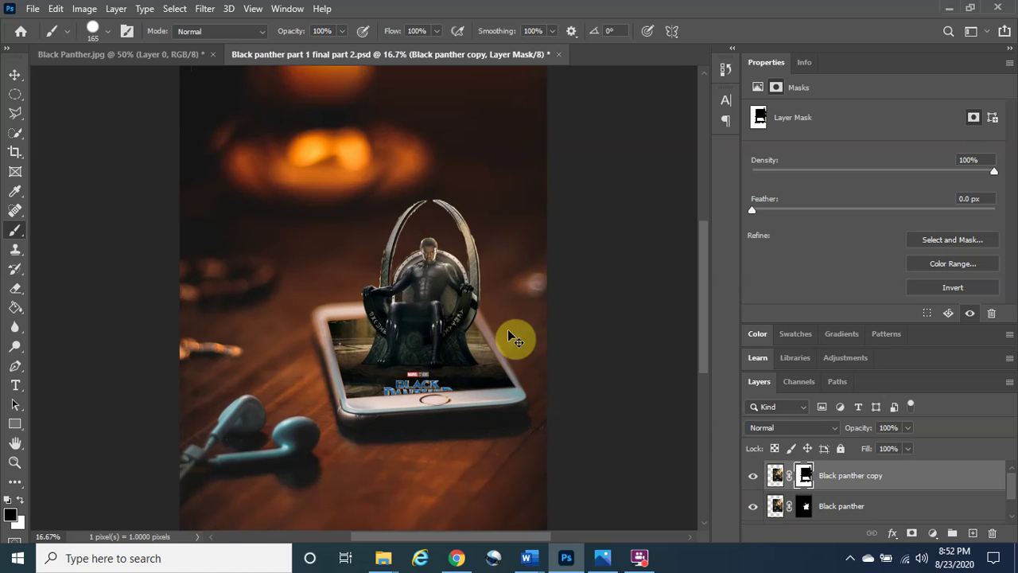
Examine the composite up close, from the throne's curved arches down to the phone screen.
key("ctrl+plus")
key("ctrl+plus")
scroll(502, 292, "down", 2)
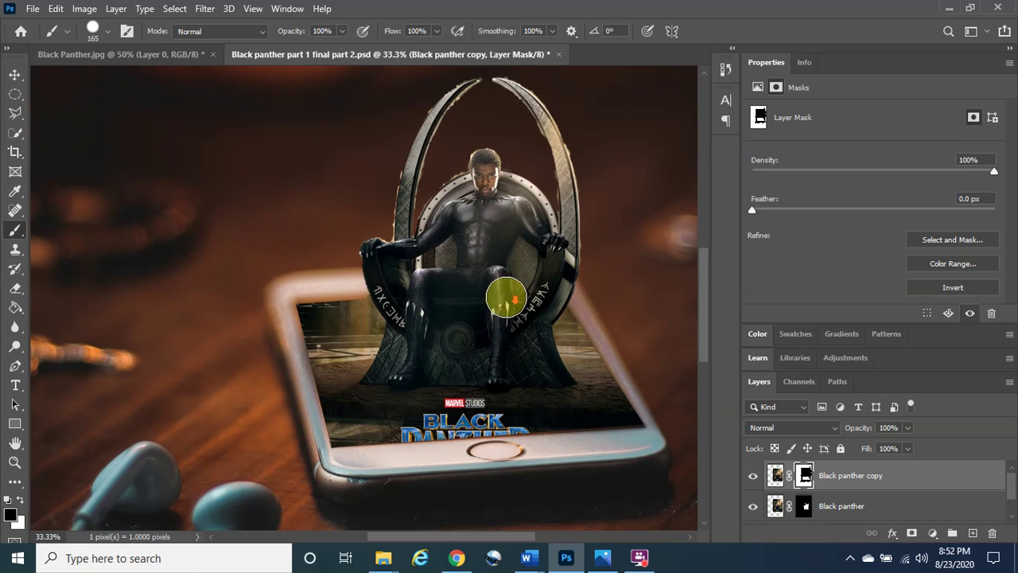
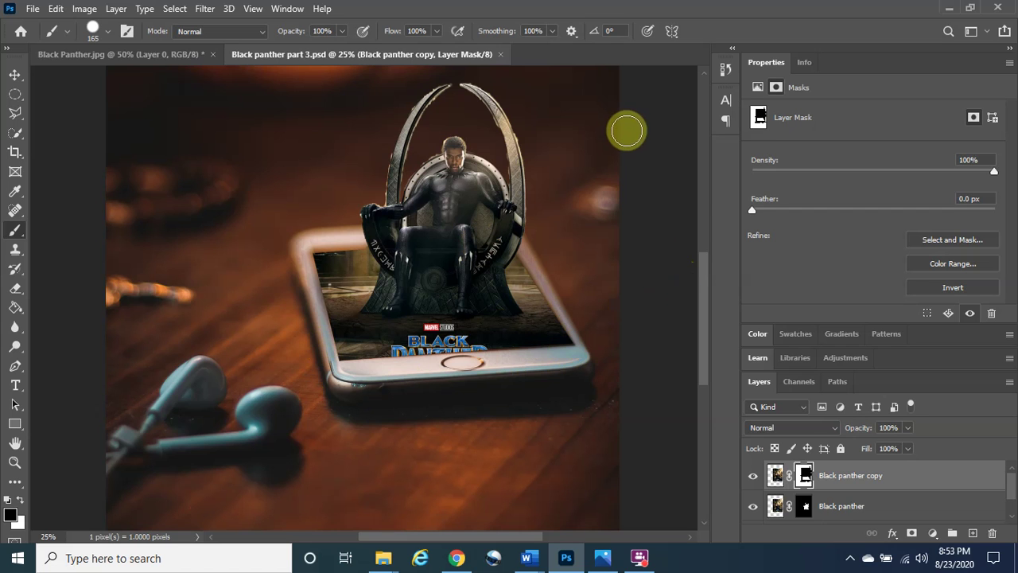
left_click_drag(706, 270, 706, 252)
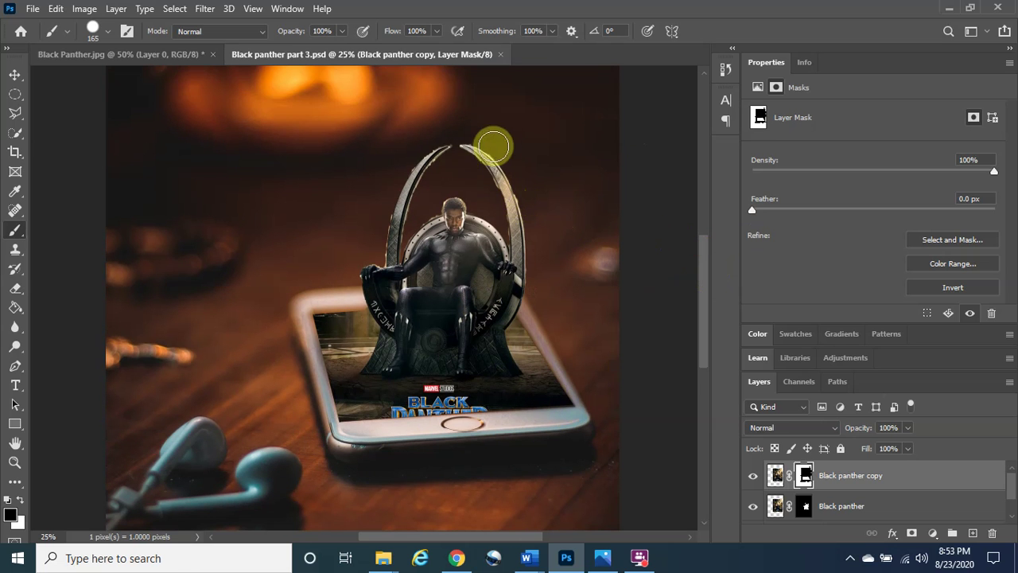
key("ctrl+plus")
key("ctrl+plus")
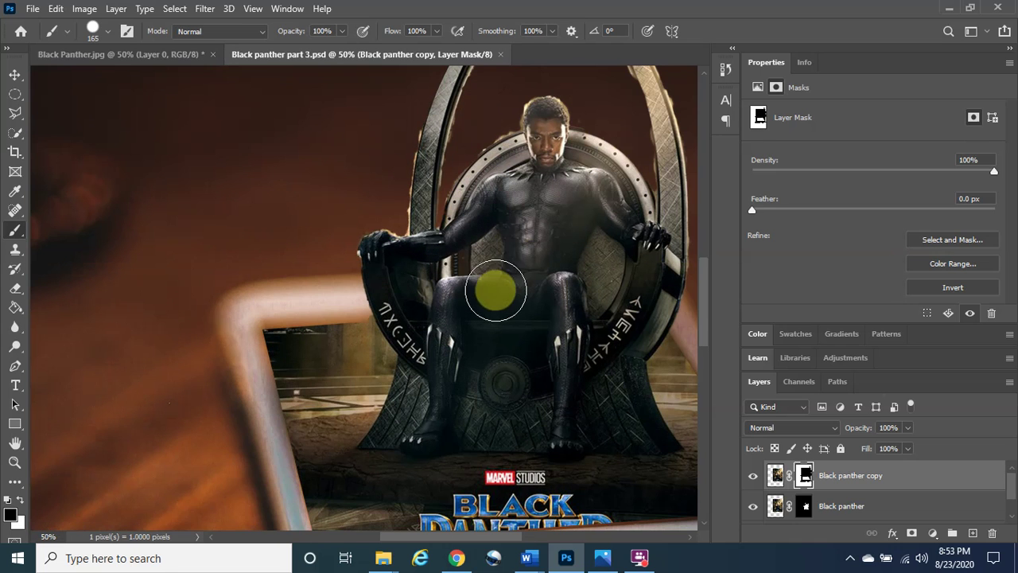
scroll(498, 210, "up", 3)
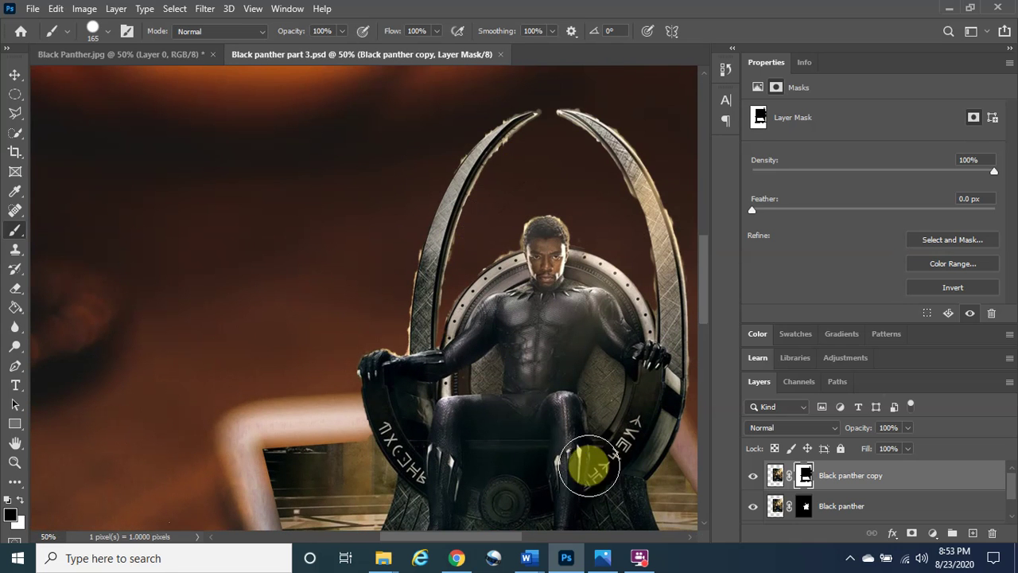
key("ctrl+minus")
key("ctrl+minus")
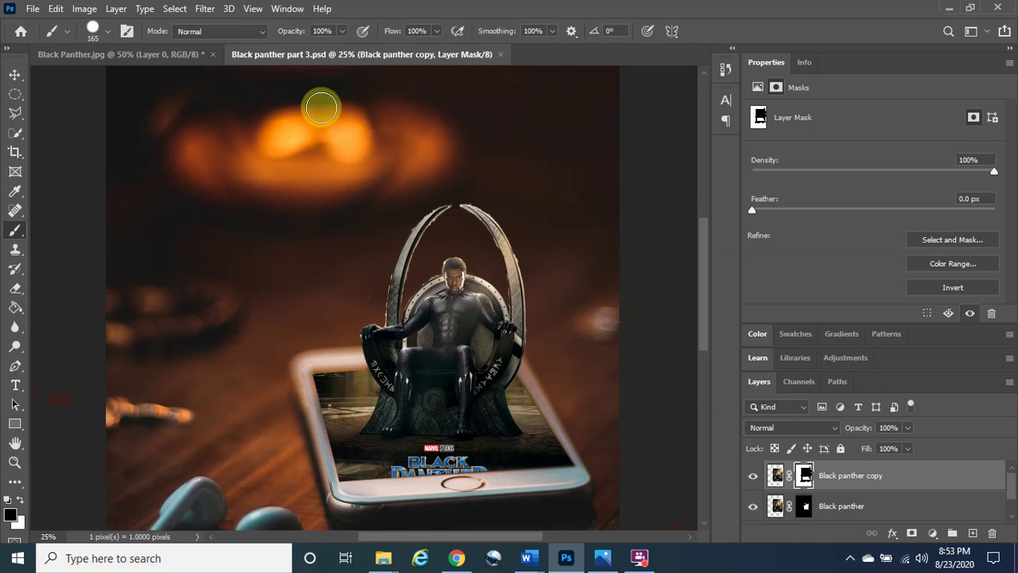
Save a JPEG copy named Black panther part 3 on the computer in Main content, with quality 12 (Maximum) and Baseline ("Standard").
left_click(32, 10)
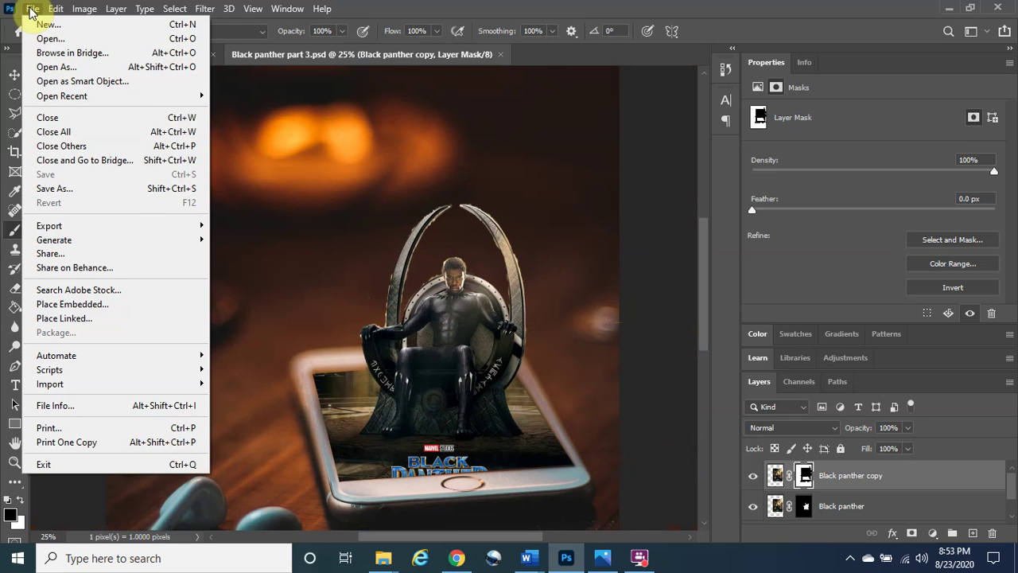
left_click(69, 187)
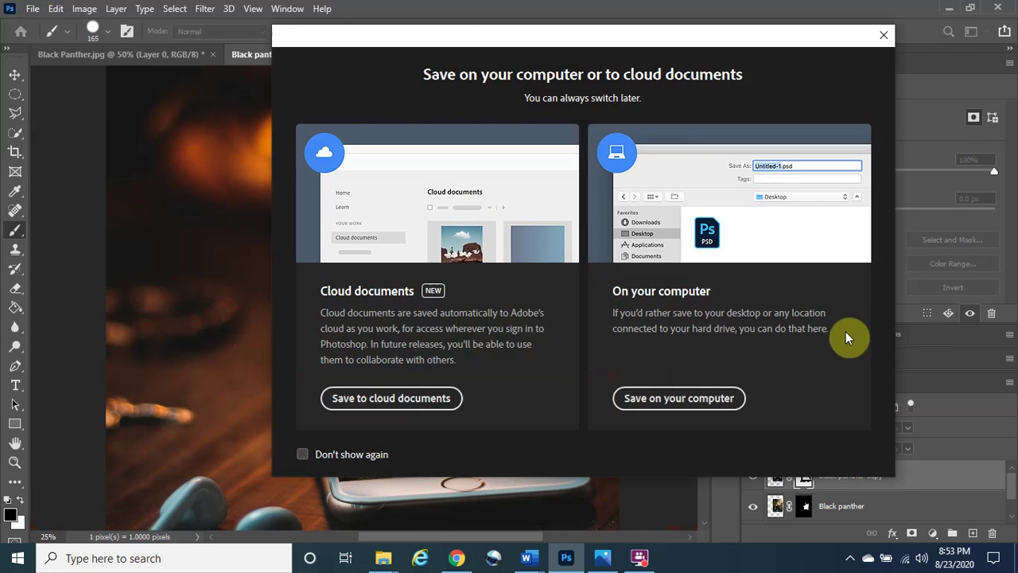
left_click(678, 399)
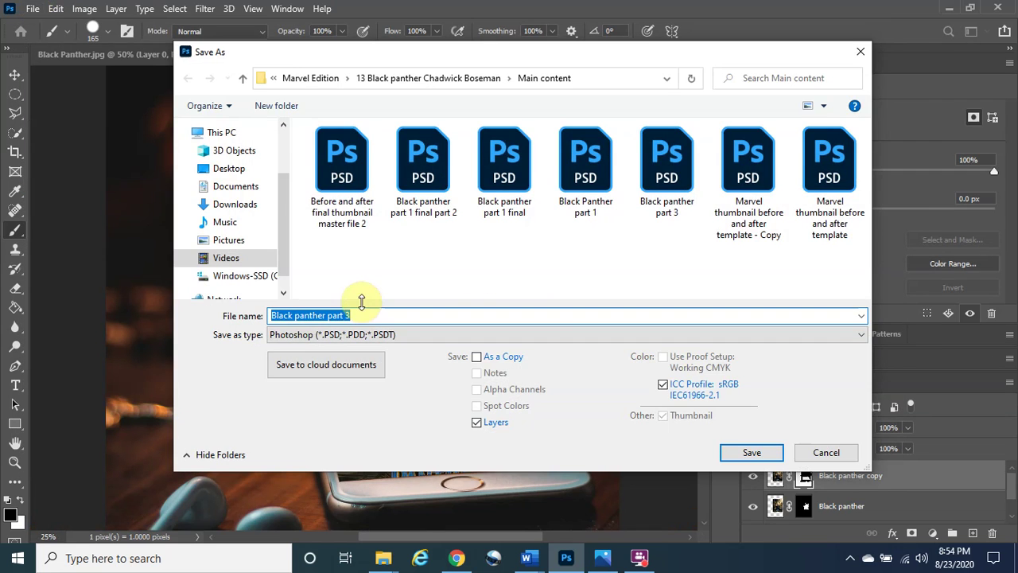
left_click(366, 332)
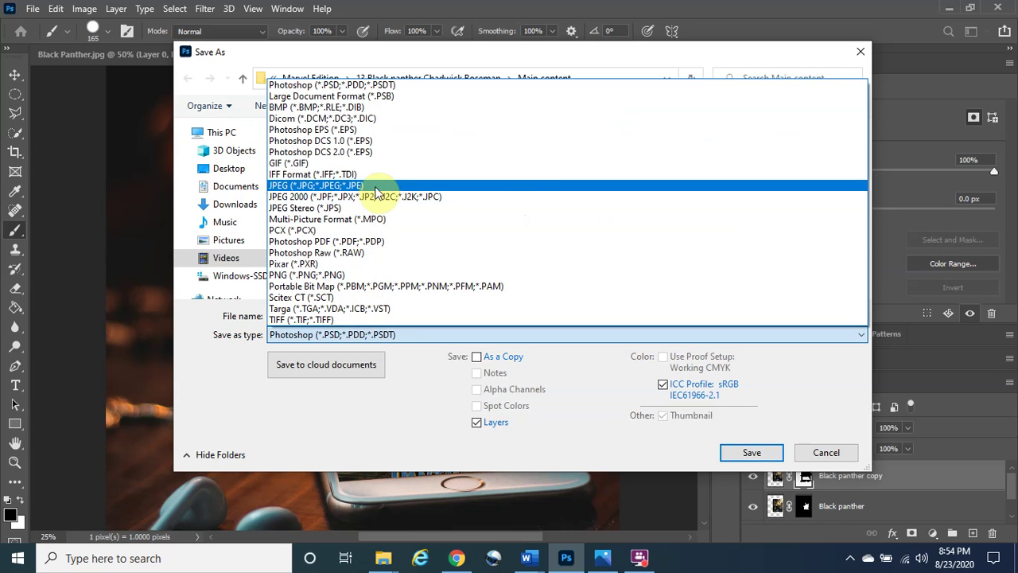
left_click(375, 188)
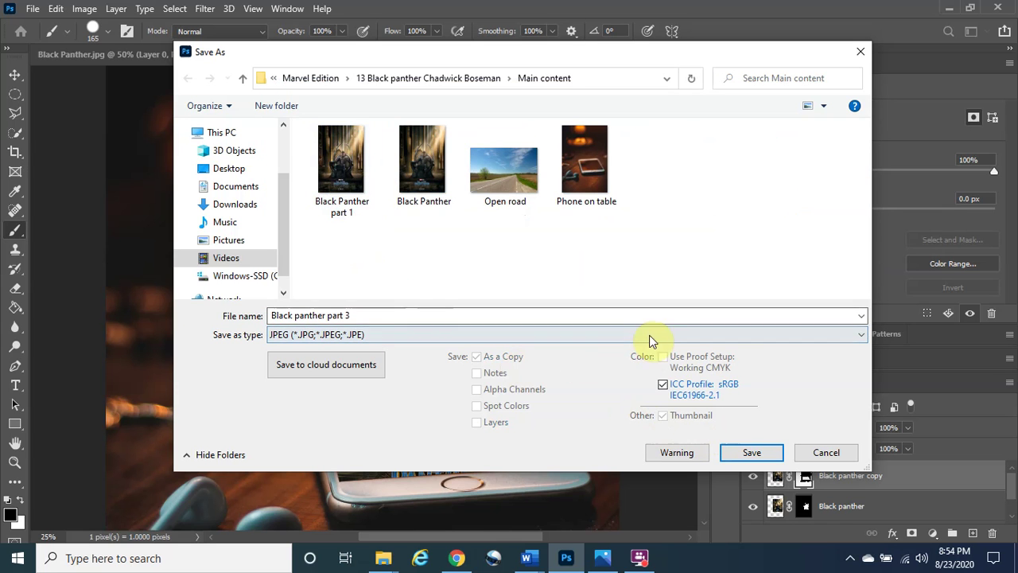
left_click(760, 455)
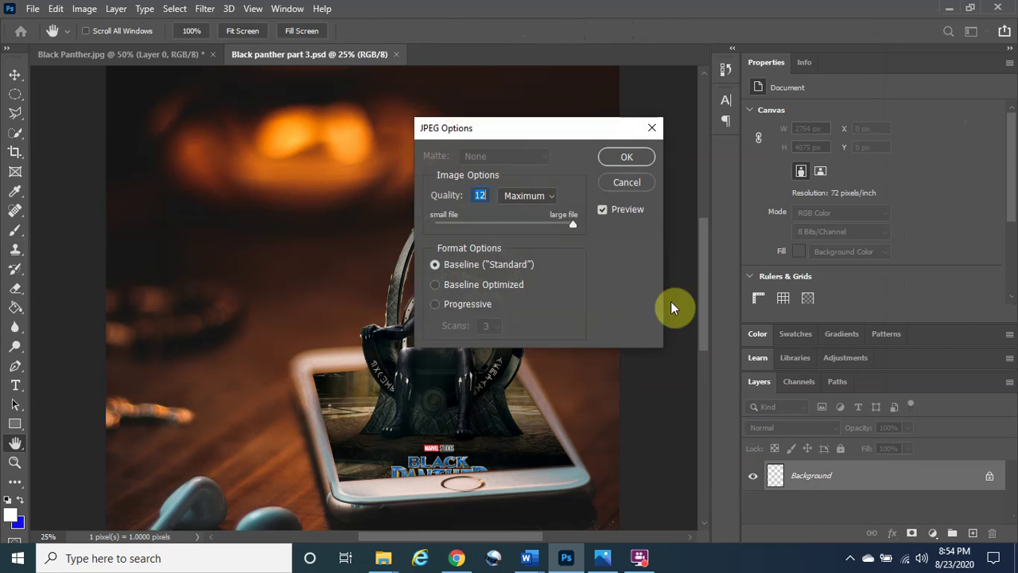
left_click(626, 158)
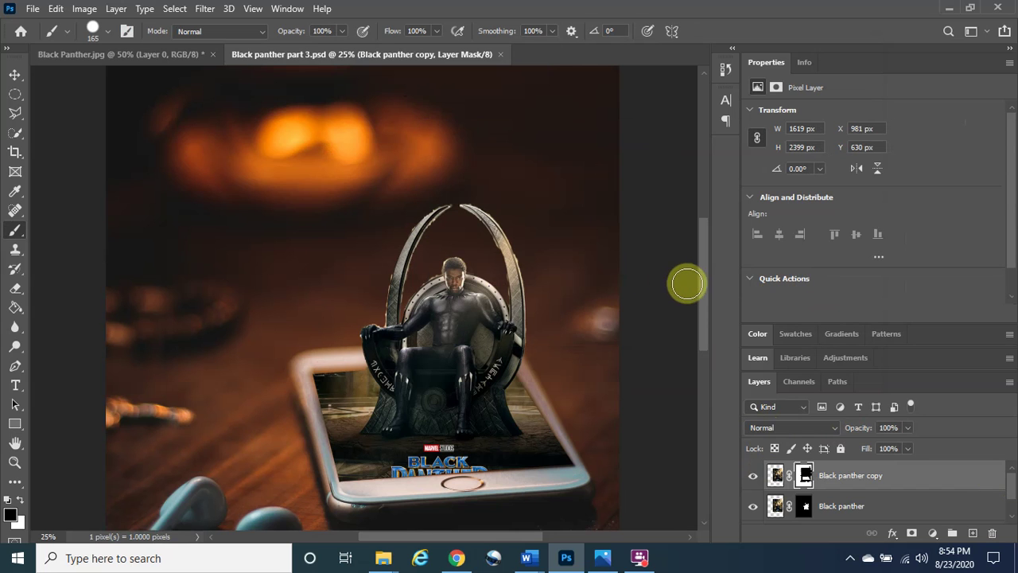
Open Black panther 3D on a phone from the Thumbnail folder, examine it up close, close it and return to Photoshop.
left_click_drag(702, 286, 704, 330)
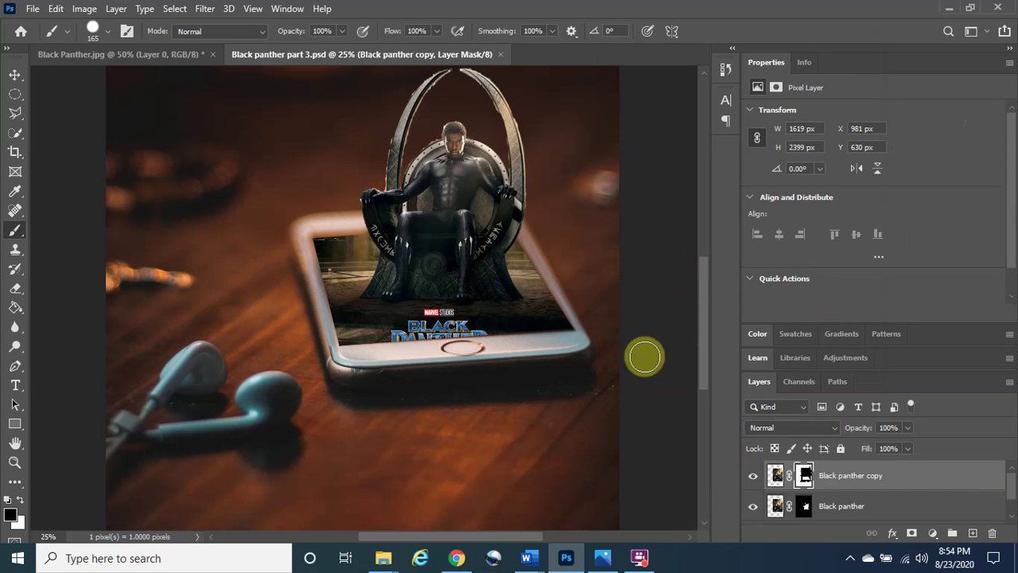
mouse_move(385, 558)
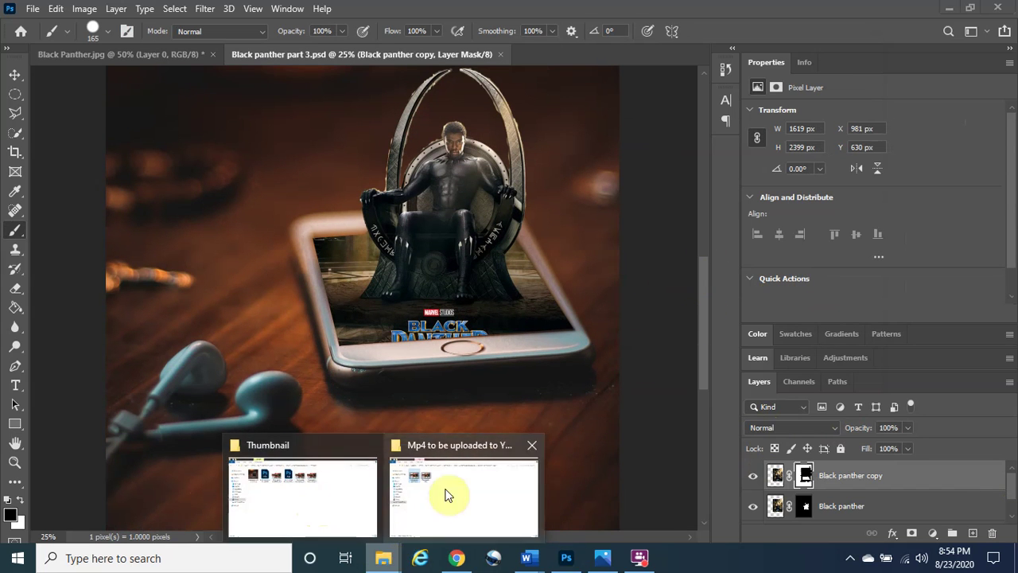
left_click(282, 491)
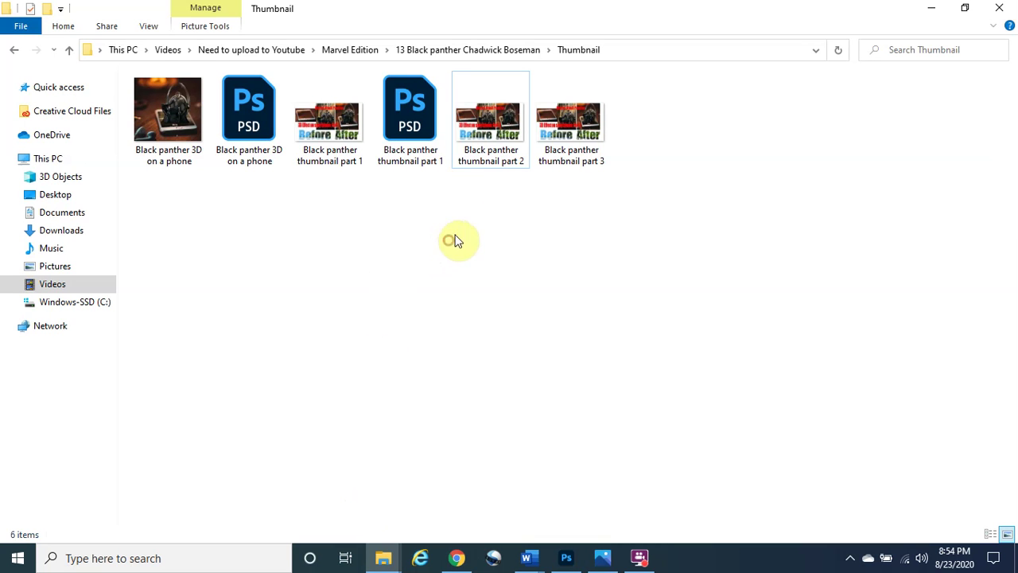
left_click(165, 119)
double_click(164, 120)
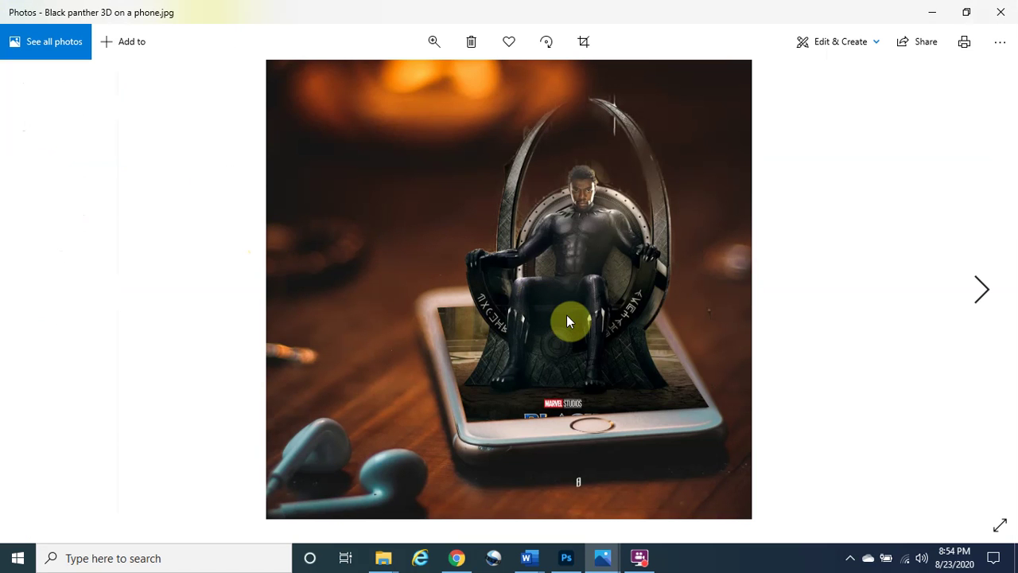
scroll(568, 317, "up", 2)
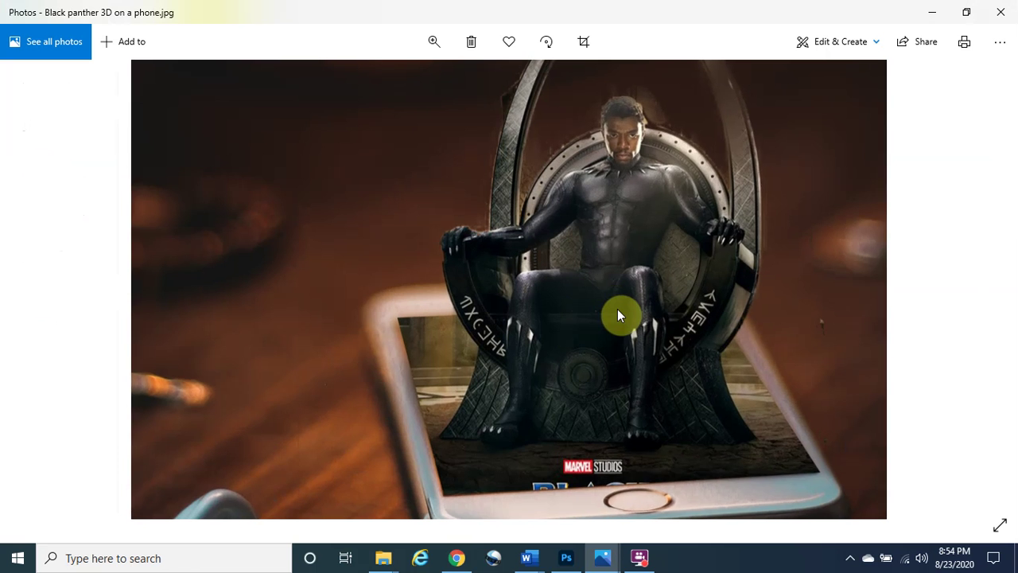
scroll(619, 315, "down", 2)
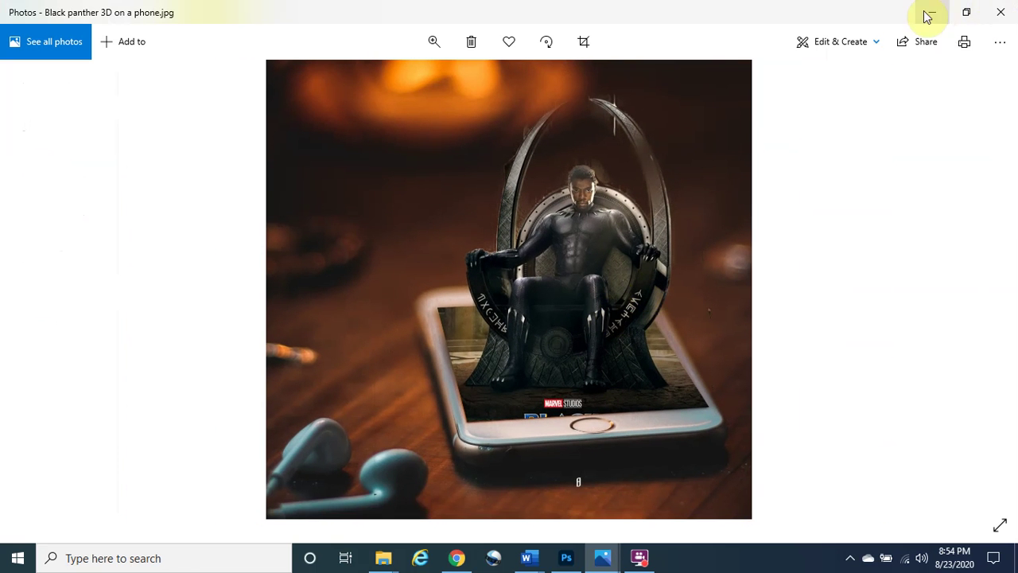
left_click(1006, 12)
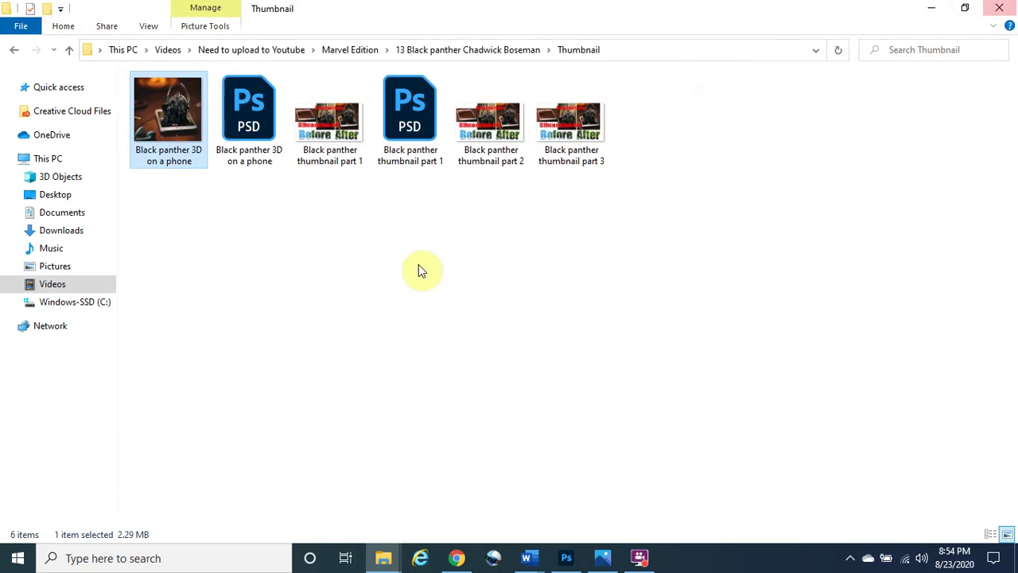
left_click(373, 234)
left_click(411, 151)
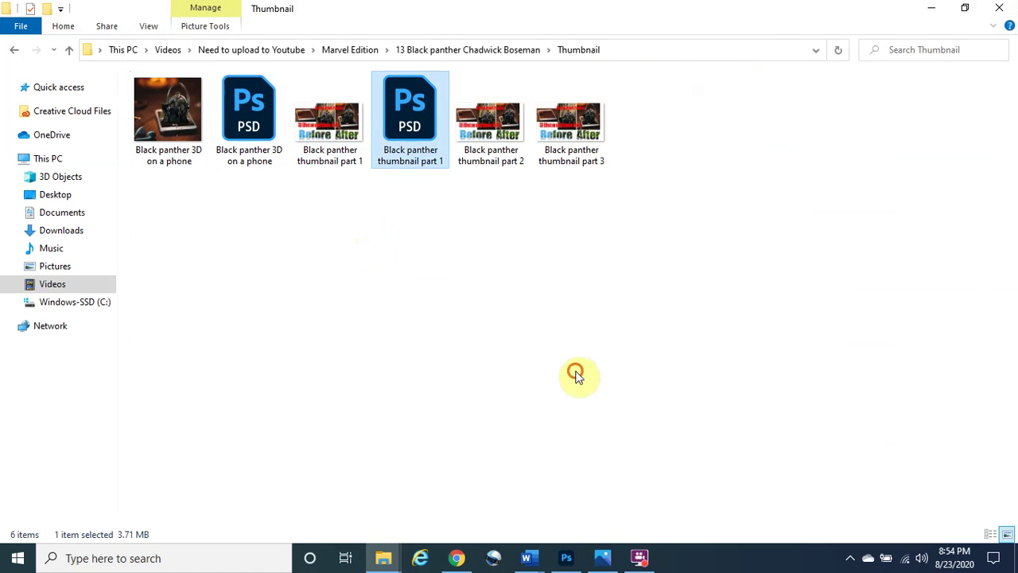
left_click(924, 8)
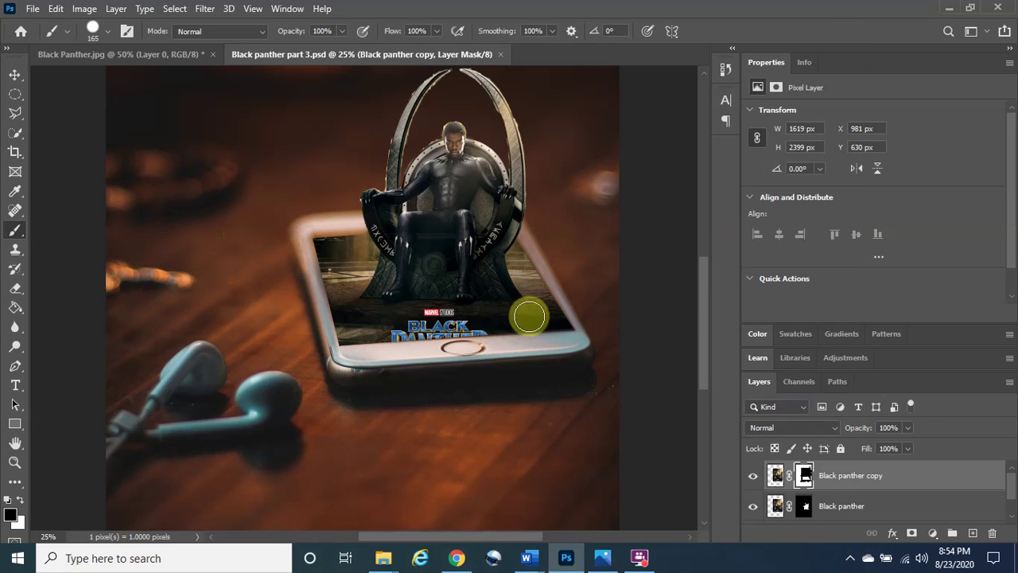
Look over the composite and switch to the Word document containing the licenses and attributions.
scroll(707, 310, "down", 5)
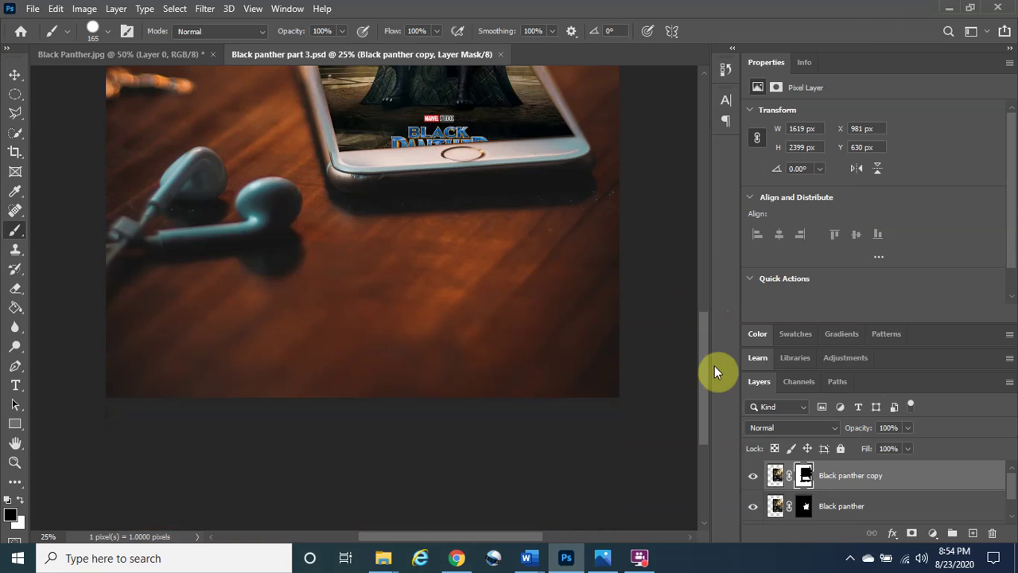
scroll(715, 366, "up", 7)
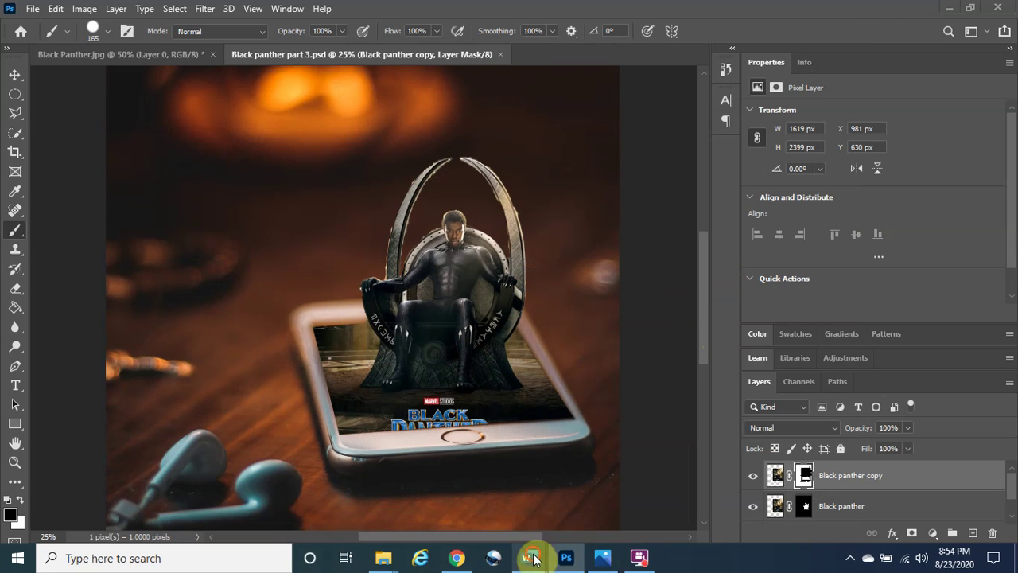
mouse_move(533, 559)
left_click(602, 496)
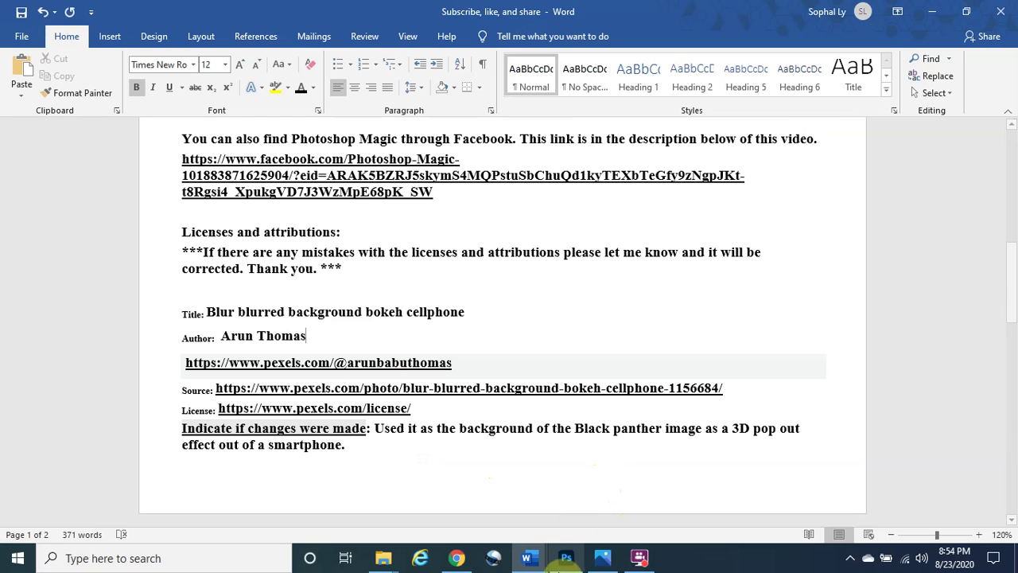